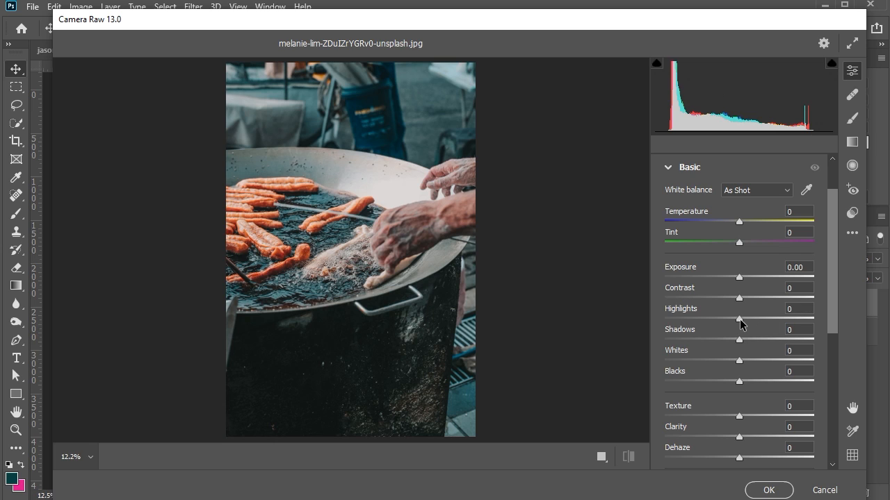
Set Highlights to -15, Shadows to +15, Whites to -15 and Blacks to +25 in the Basic adjustments
{"action": "left_click_drag", "start_coordinate": [741, 323], "coordinate": [729, 324]}
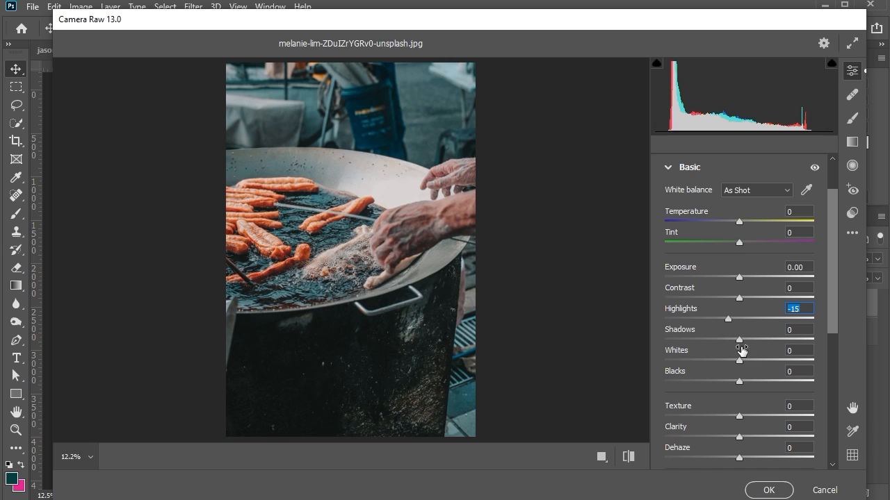
{"action": "left_click_drag", "start_coordinate": [741, 340], "coordinate": [752, 340]}
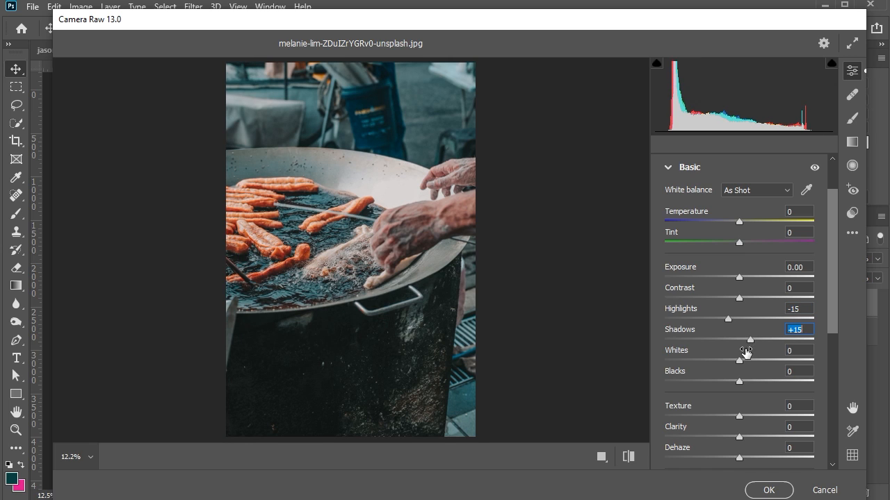
{"action": "left_click_drag", "start_coordinate": [737, 363], "coordinate": [730, 363]}
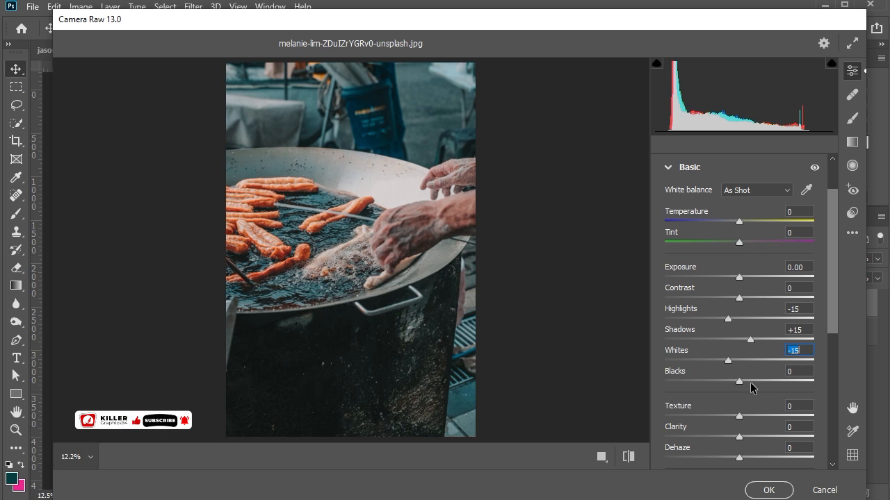
{"action": "left_click_drag", "start_coordinate": [739, 384], "coordinate": [759, 385]}
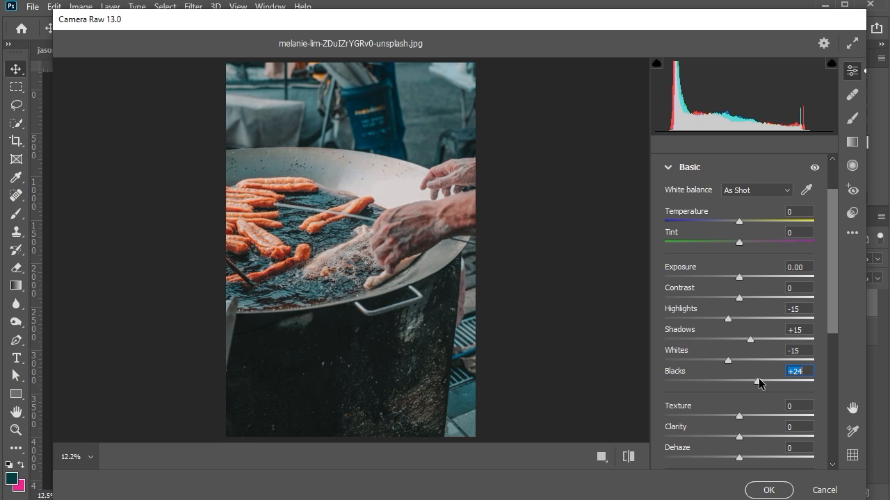
{"action": "left_click_drag", "start_coordinate": [760, 383], "coordinate": [760, 382]}
Set the white balance Temperature to -1 and Tint to +1
{"action": "left_click", "coordinate": [798, 211]}
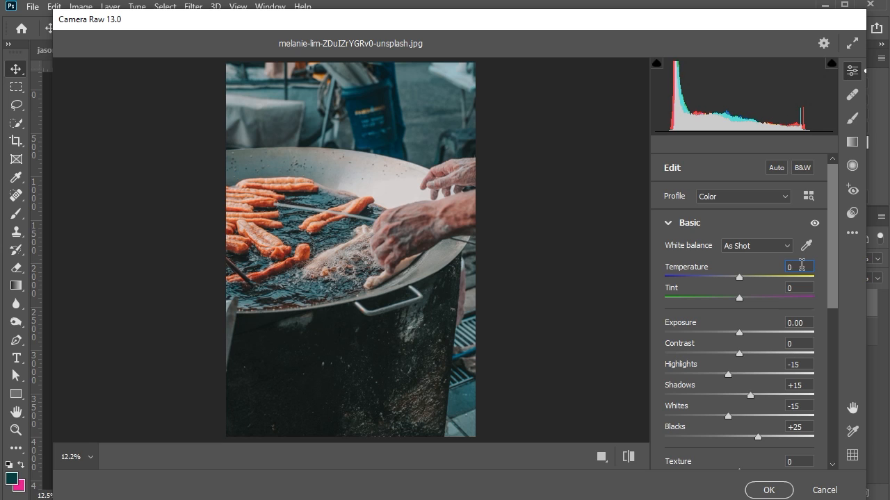
{"action": "key", "text": "Up"}
{"action": "key", "text": "Down"}
{"action": "key", "text": "Down"}
{"action": "left_click", "coordinate": [796, 286]}
{"action": "key", "text": "Up"}
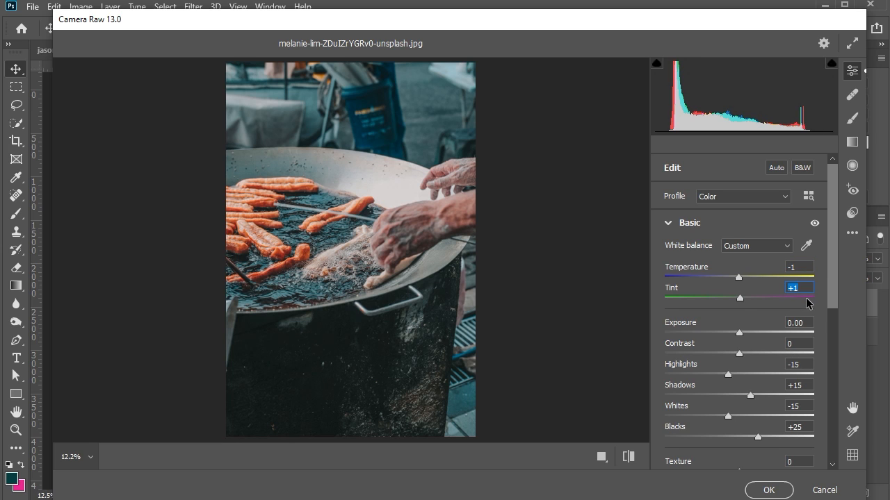
Raise the photo's Vibrance to +30
{"action": "scroll", "coordinate": [819, 309], "scroll_direction": "down", "scroll_amount": 4}
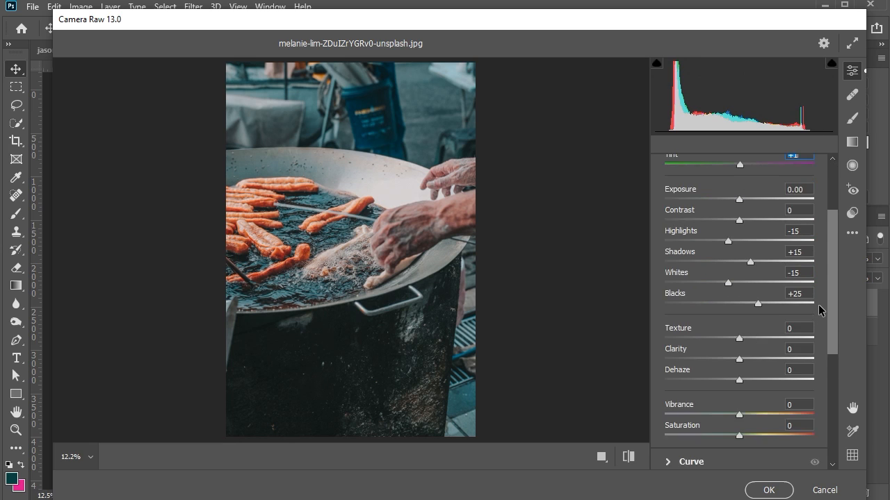
{"action": "scroll", "coordinate": [819, 309], "scroll_direction": "down", "scroll_amount": 4}
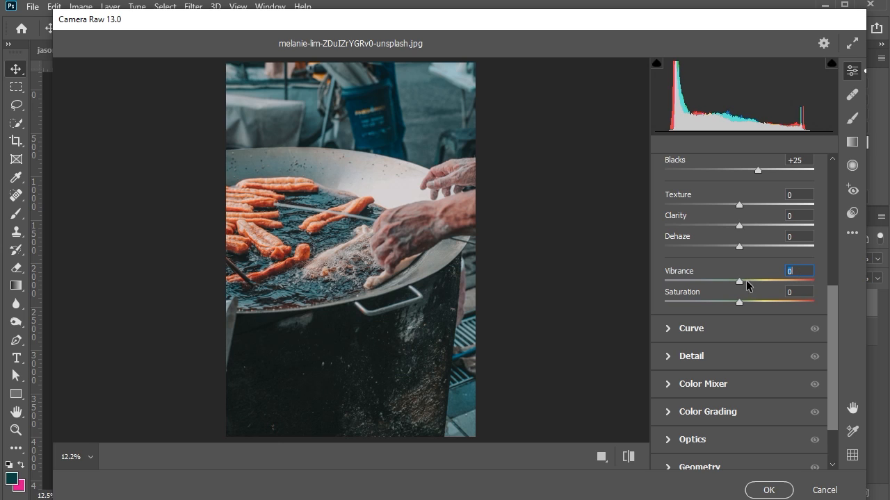
{"action": "left_click_drag", "start_coordinate": [743, 282], "coordinate": [763, 283]}
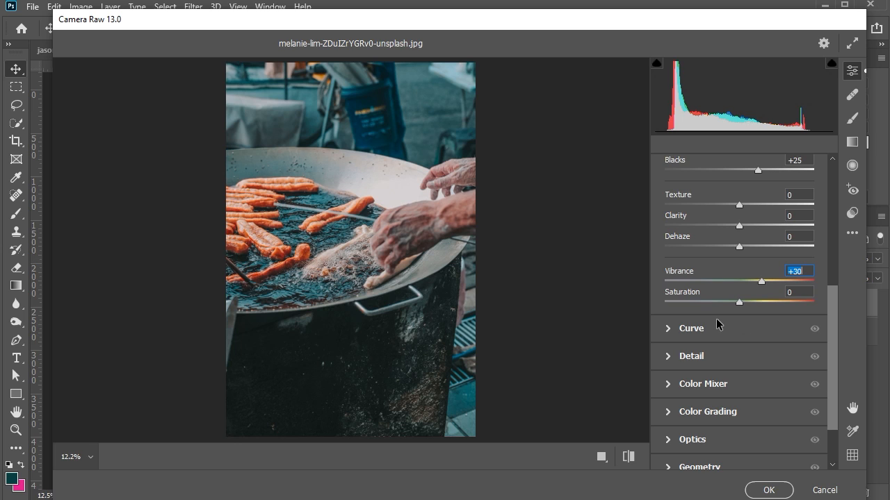
Shape the composite point curve with input/output points at about 198/189, 126/135 and 52/66
{"action": "left_click", "coordinate": [704, 337]}
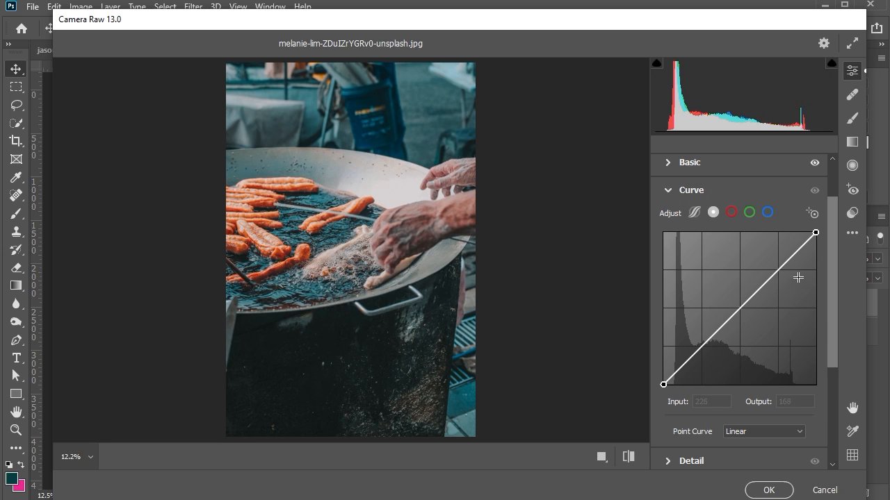
{"action": "left_click_drag", "start_coordinate": [781, 270], "coordinate": [782, 273]}
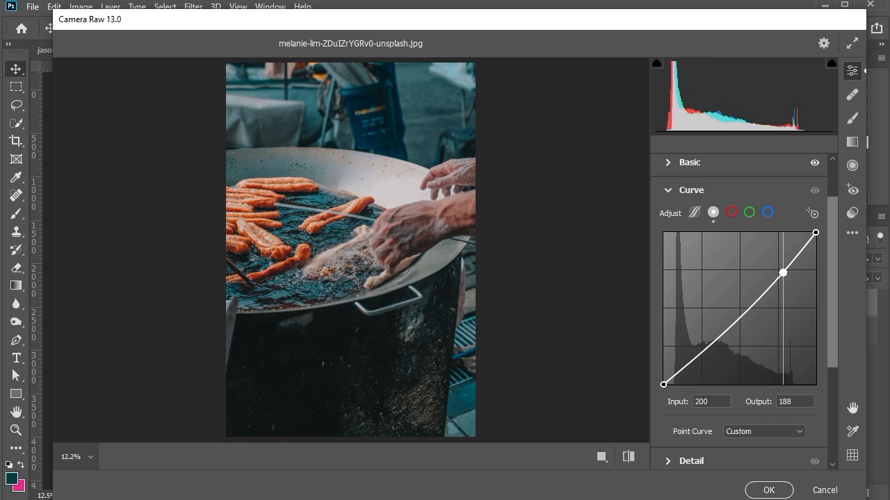
{"action": "left_click_drag", "start_coordinate": [783, 272], "coordinate": [783, 272]}
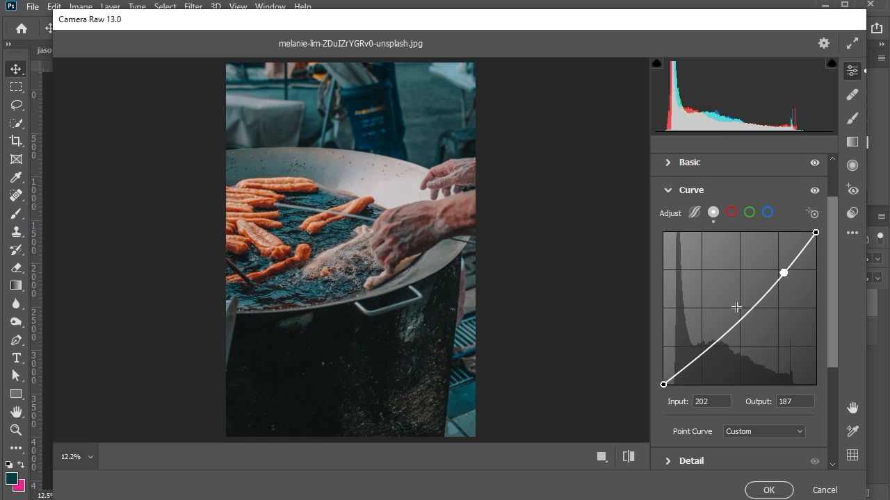
{"action": "left_click_drag", "start_coordinate": [743, 310], "coordinate": [738, 303]}
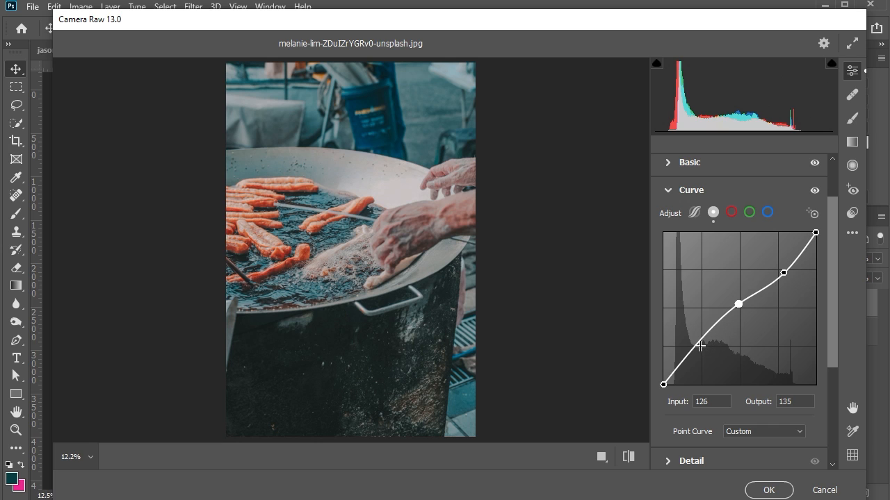
{"action": "left_click_drag", "start_coordinate": [694, 347], "coordinate": [694, 345]}
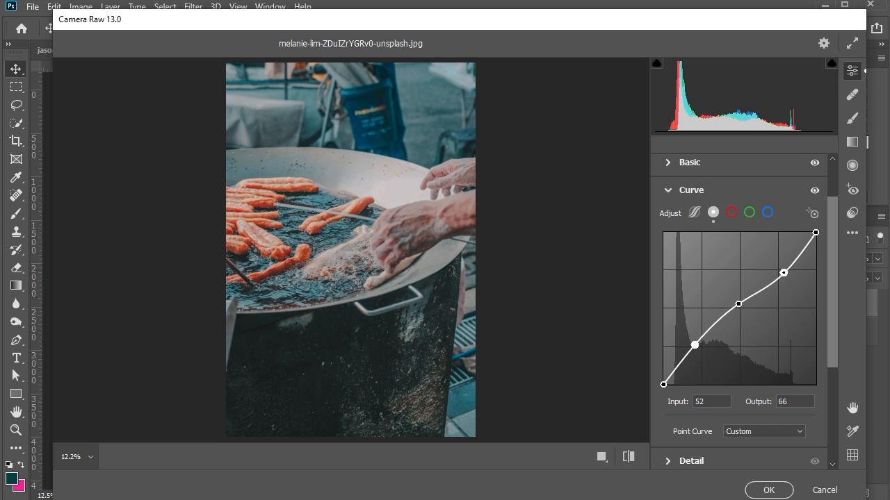
{"action": "left_click_drag", "start_coordinate": [783, 272], "coordinate": [781, 271]}
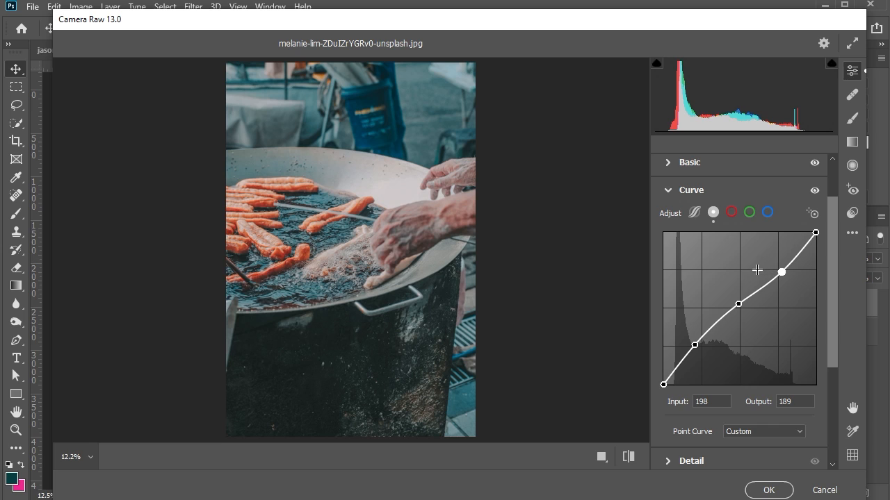
Shape the red channel curve with input/output points at about 188/199, 128/129 and 54/63
{"action": "left_click", "coordinate": [731, 212]}
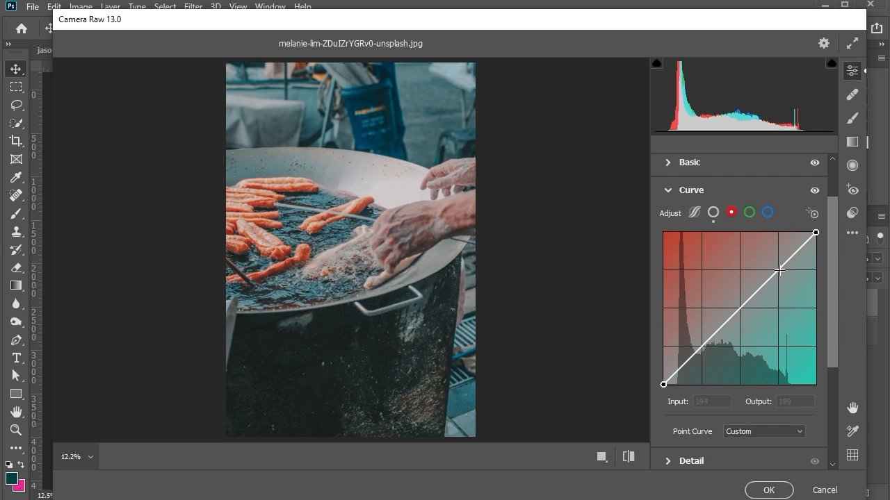
{"action": "left_click_drag", "start_coordinate": [779, 270], "coordinate": [775, 265]}
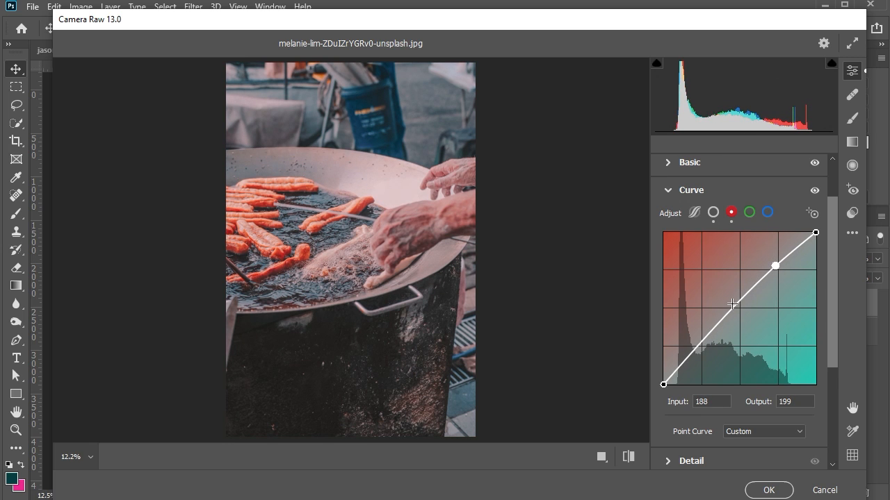
{"action": "left_click_drag", "start_coordinate": [740, 303], "coordinate": [740, 307]}
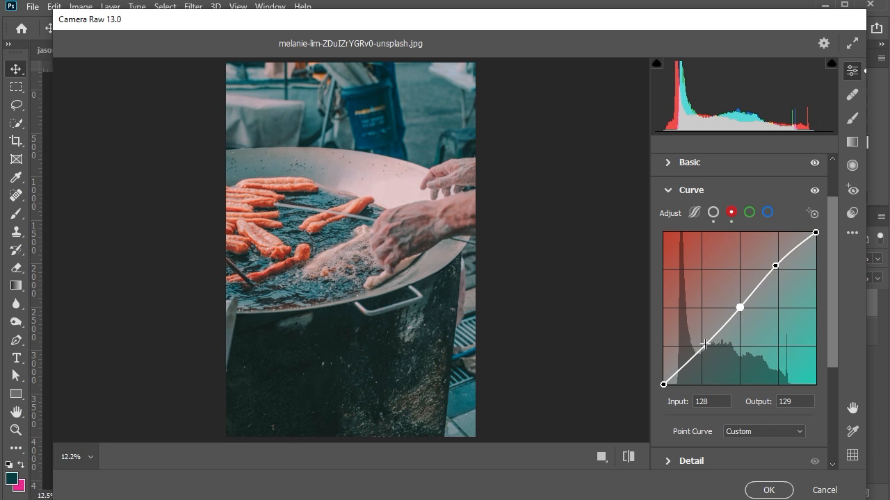
{"action": "left_click_drag", "start_coordinate": [695, 351], "coordinate": [696, 346]}
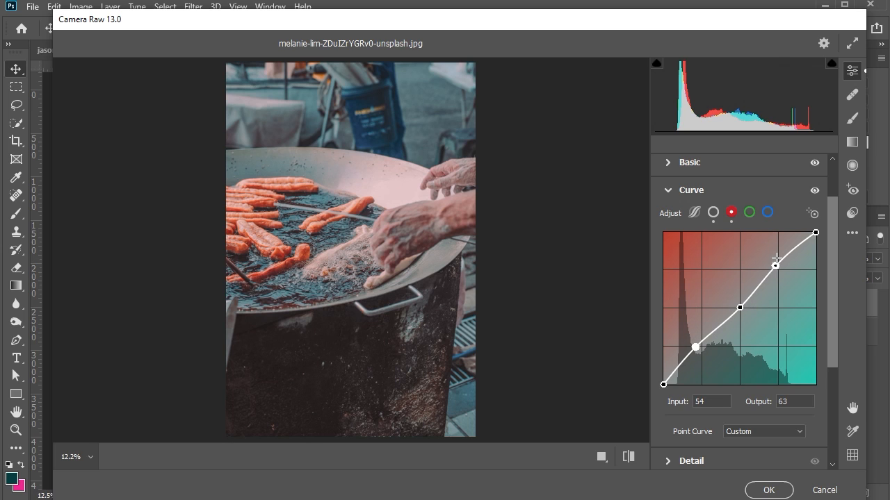
Shape the green channel curve with input/output points at about 188/202, 116/131 and 47/40
{"action": "left_click", "coordinate": [750, 212]}
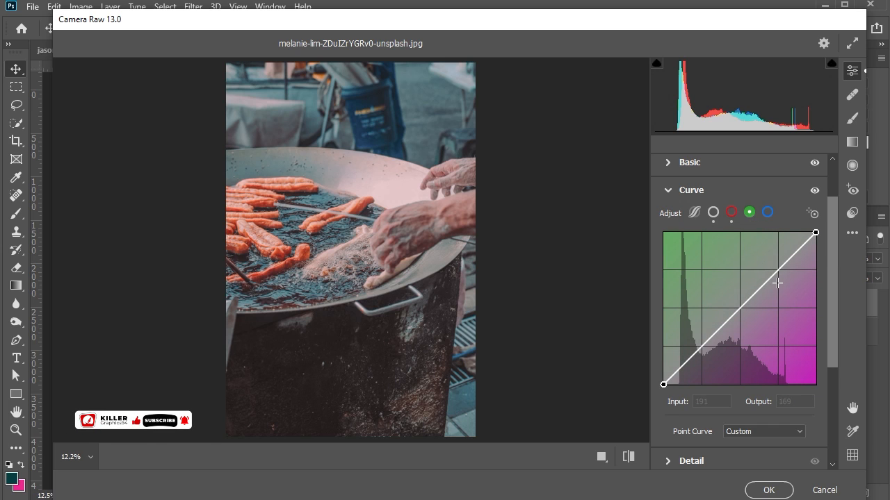
{"action": "mouse_move", "coordinate": [778, 272]}
{"action": "left_mouse_down"}
{"action": "mouse_move", "coordinate": [778, 235]}
{"action": "mouse_move", "coordinate": [776, 265]}
{"action": "left_mouse_up"}
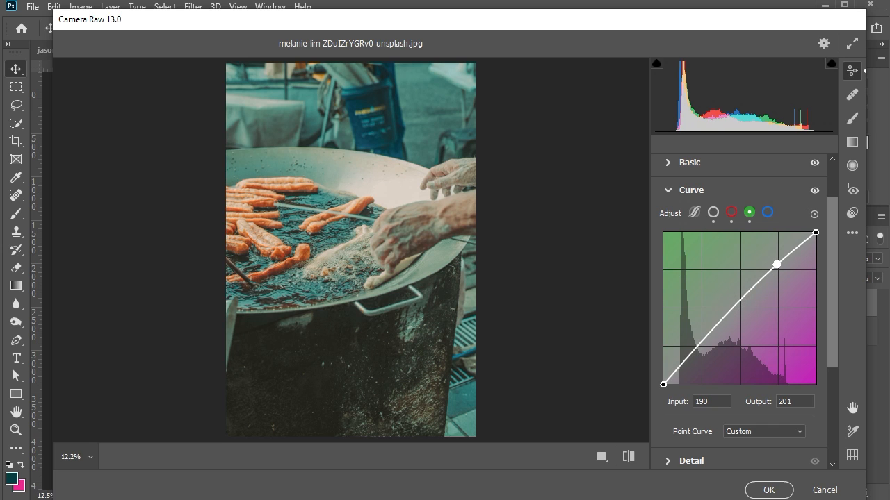
{"action": "left_click_drag", "start_coordinate": [734, 311], "coordinate": [733, 306]}
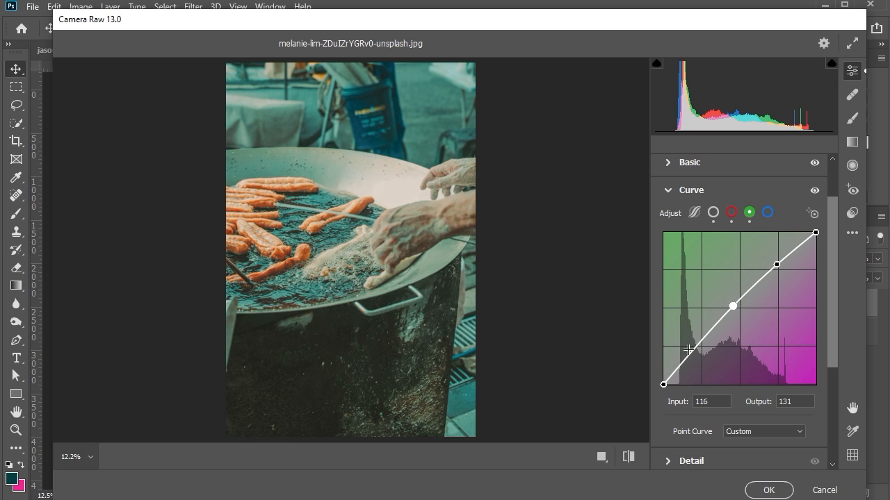
{"action": "left_click_drag", "start_coordinate": [681, 364], "coordinate": [691, 361]}
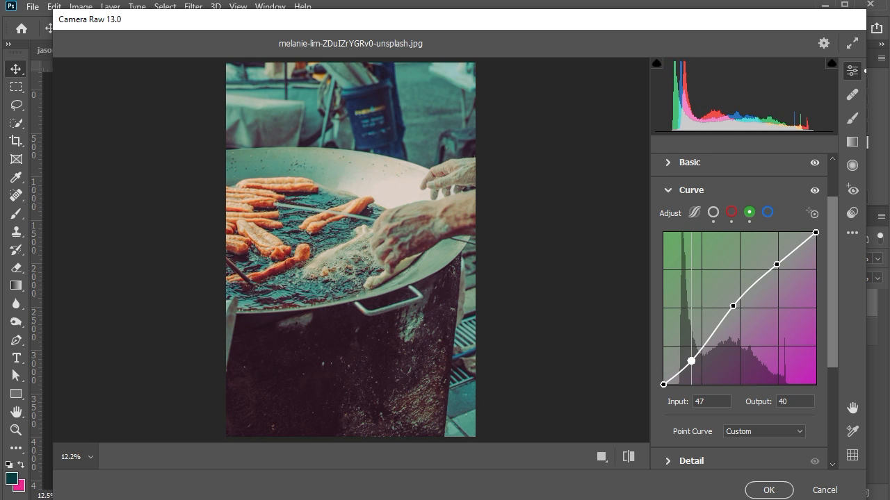
{"action": "mouse_move", "coordinate": [777, 265]}
{"action": "left_mouse_down"}
{"action": "mouse_move", "coordinate": [779, 240]}
{"action": "mouse_move", "coordinate": [775, 265]}
{"action": "left_mouse_up"}
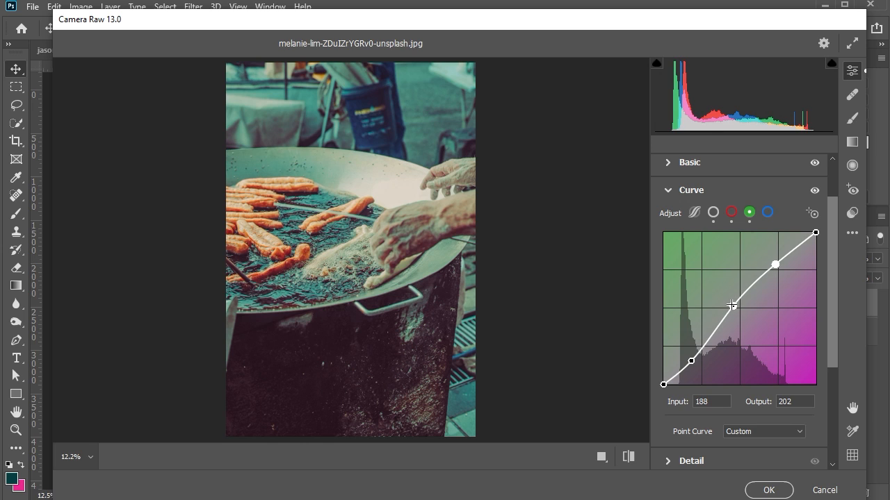
Shape the blue channel curve with input/output points at about 186/204, 118/129 and 48/39
{"action": "left_click", "coordinate": [767, 212]}
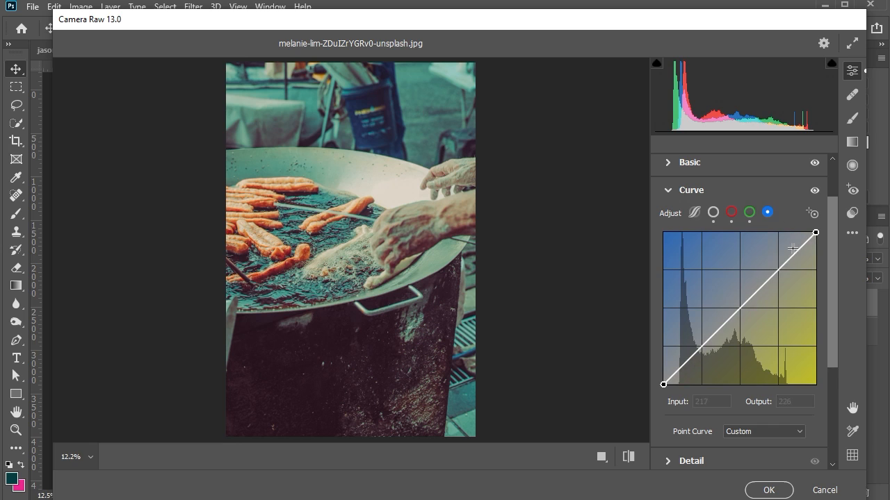
{"action": "left_click_drag", "start_coordinate": [775, 272], "coordinate": [774, 262]}
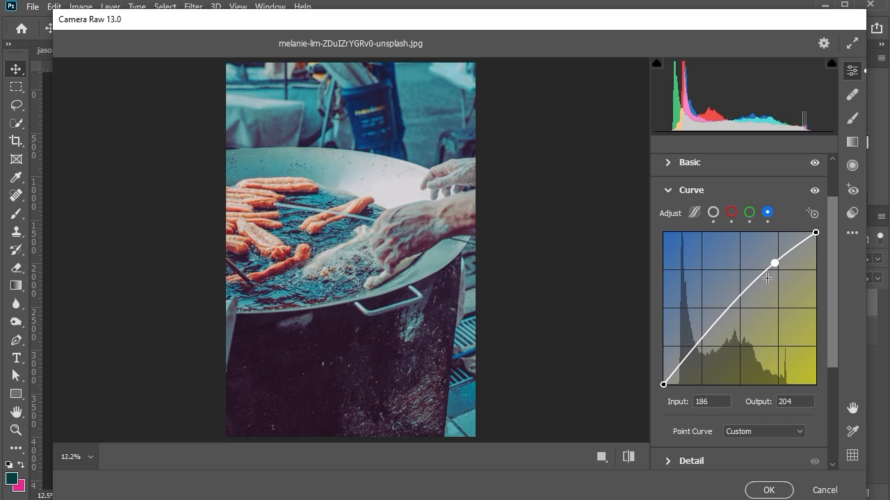
{"action": "left_click_drag", "start_coordinate": [733, 305], "coordinate": [735, 306]}
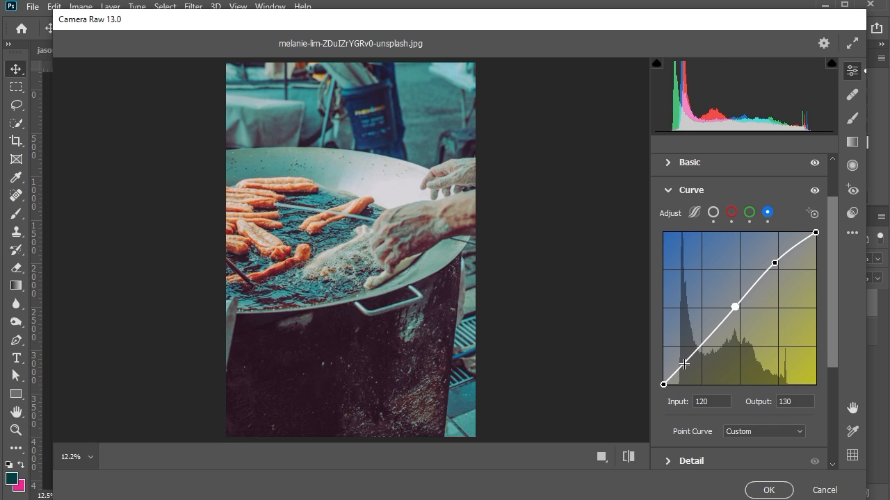
{"action": "left_click_drag", "start_coordinate": [683, 364], "coordinate": [692, 362]}
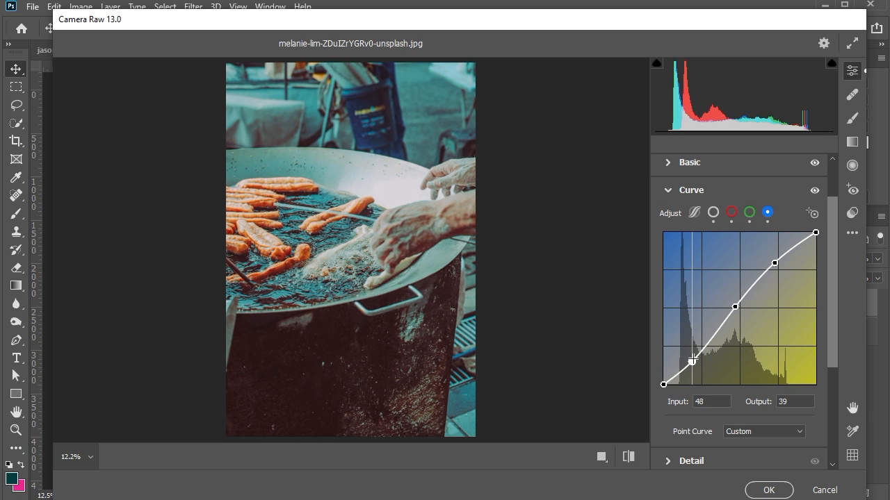
{"action": "left_click_drag", "start_coordinate": [692, 360], "coordinate": [692, 361]}
{"action": "left_click", "coordinate": [735, 307]}
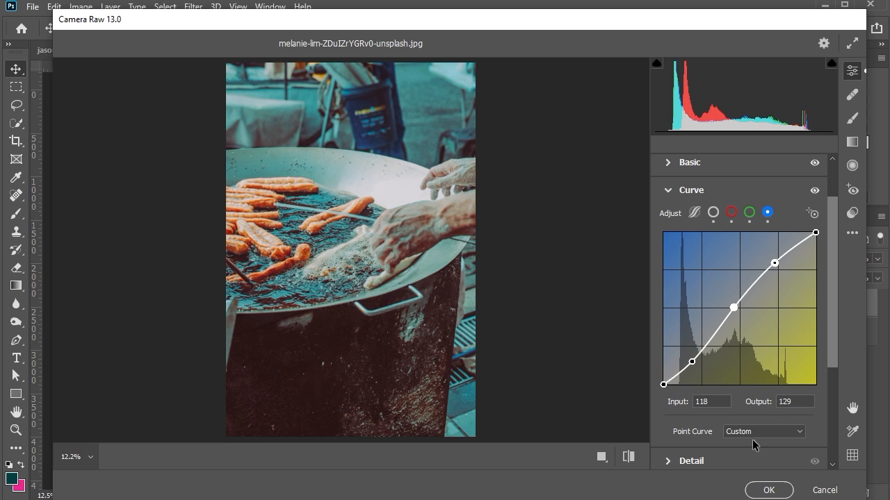
In the Color Mixer, set the reds to Hue +5, Saturation -21 and Luminance +34
{"action": "scroll", "coordinate": [755, 445], "scroll_direction": "down", "scroll_amount": 2}
{"action": "left_click", "coordinate": [716, 410]}
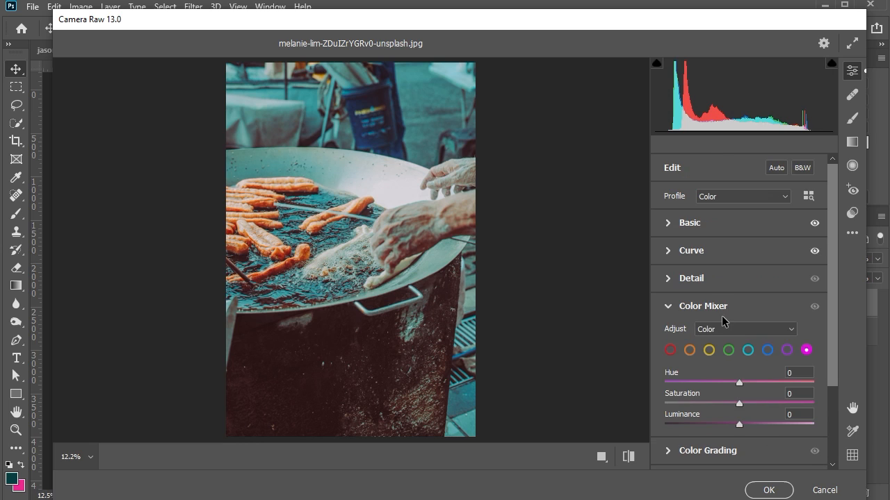
{"action": "left_click", "coordinate": [671, 351]}
{"action": "scroll", "coordinate": [695, 351], "scroll_direction": "down", "scroll_amount": 1}
{"action": "left_click_drag", "start_coordinate": [737, 353], "coordinate": [740, 352]}
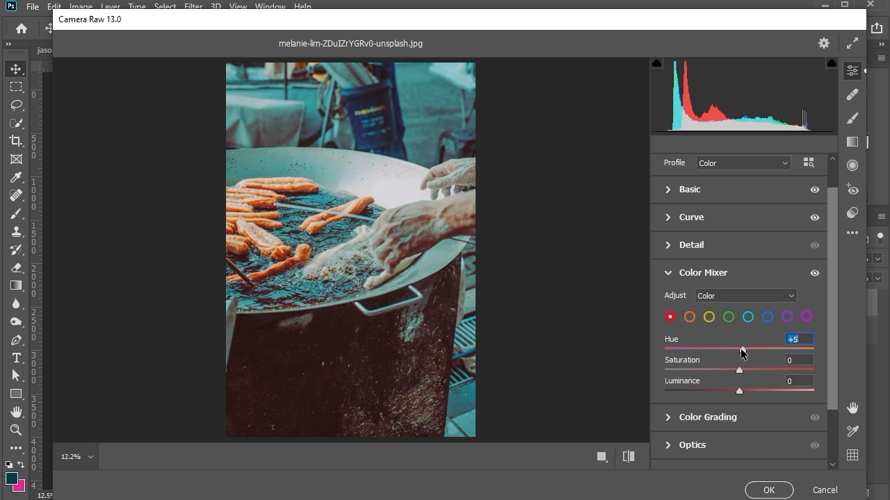
{"action": "left_click", "coordinate": [791, 360]}
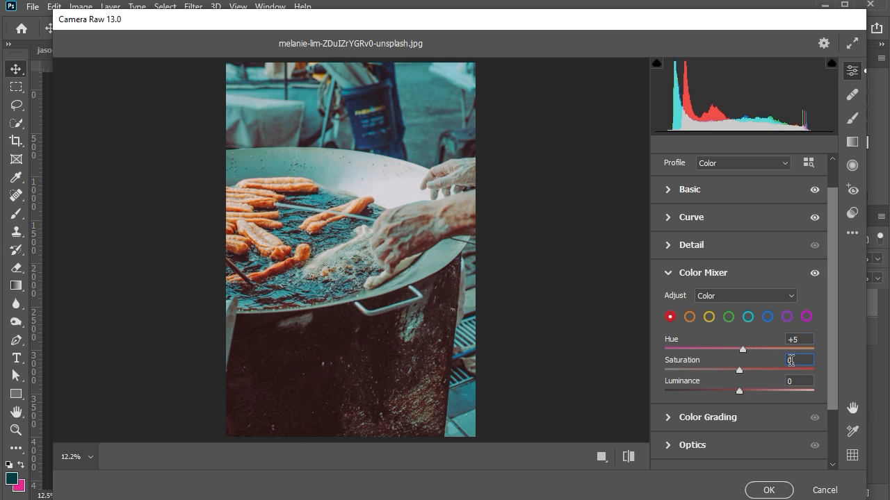
{"action": "left_click_drag", "start_coordinate": [739, 371], "coordinate": [724, 371]}
{"action": "left_click_drag", "start_coordinate": [740, 390], "coordinate": [765, 395]}
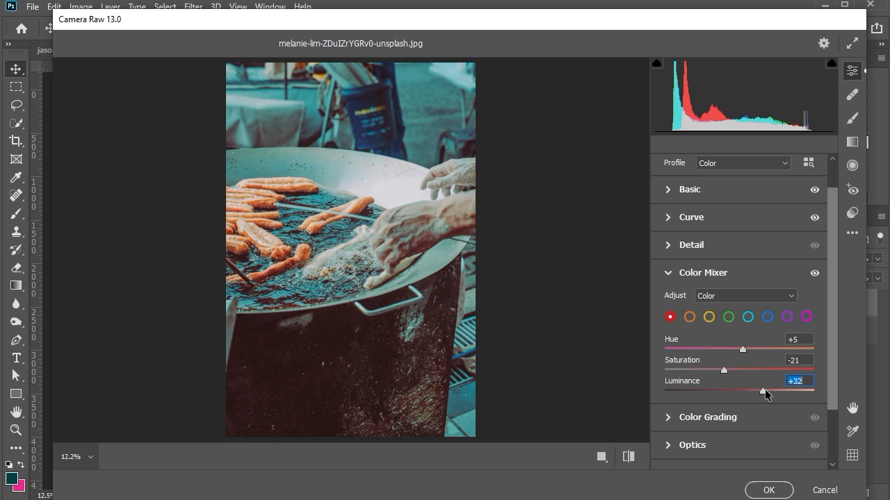
{"action": "left_click_drag", "start_coordinate": [765, 394], "coordinate": [767, 394]}
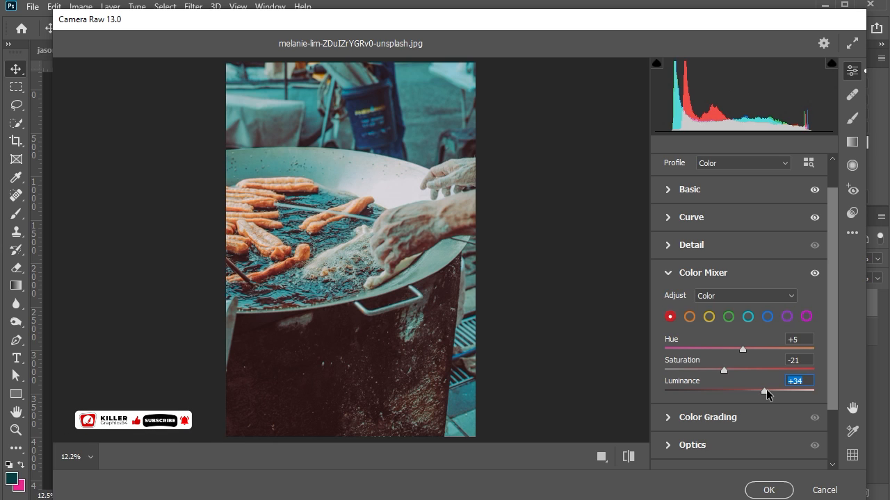
In the Color Mixer, set the oranges to Hue -16, Saturation +30 and Luminance +45
{"action": "left_click", "coordinate": [689, 318]}
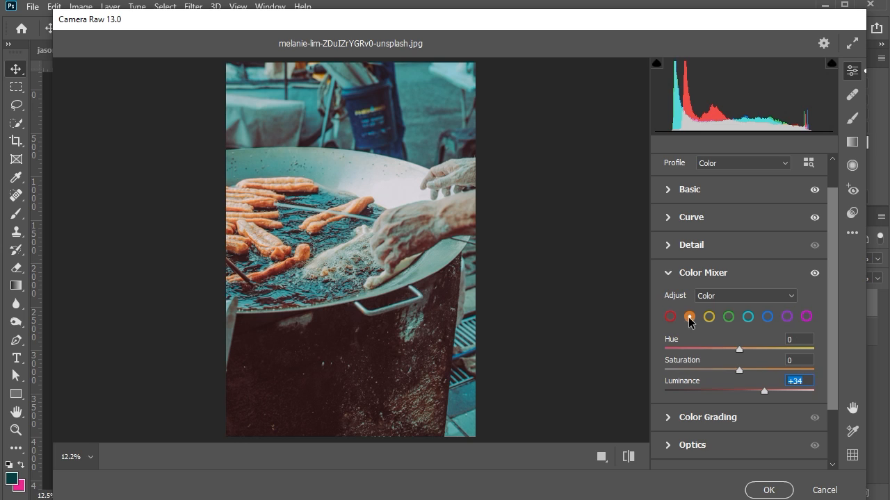
{"action": "left_click_drag", "start_coordinate": [738, 350], "coordinate": [722, 350]}
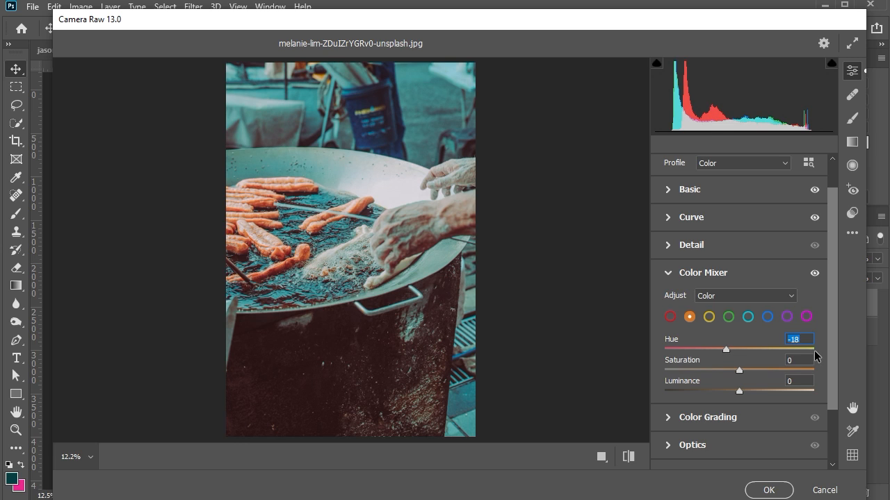
{"action": "key", "text": "Down"}
{"action": "key", "text": "Down"}
{"action": "key", "text": "Up"}
{"action": "key", "text": "Up"}
{"action": "key", "text": "Up"}
{"action": "left_click_drag", "start_coordinate": [741, 375], "coordinate": [761, 368]}
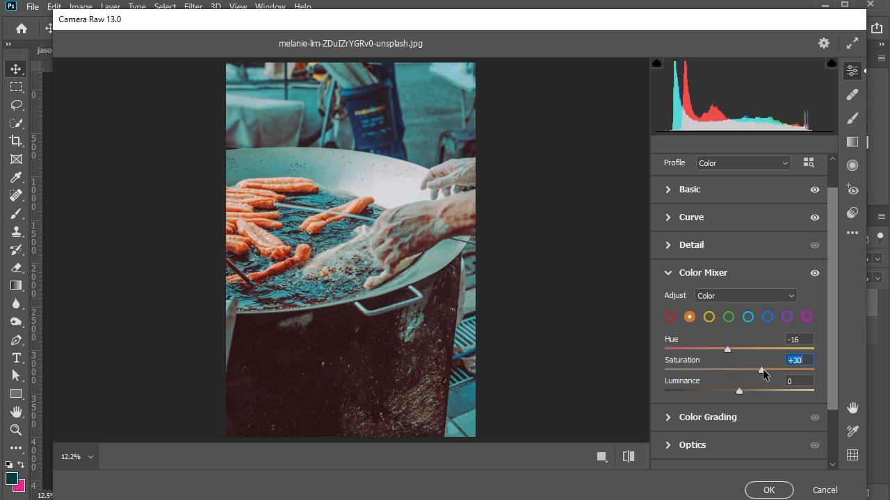
{"action": "left_click", "coordinate": [740, 392]}
{"action": "left_click_drag", "start_coordinate": [739, 392], "coordinate": [773, 398]}
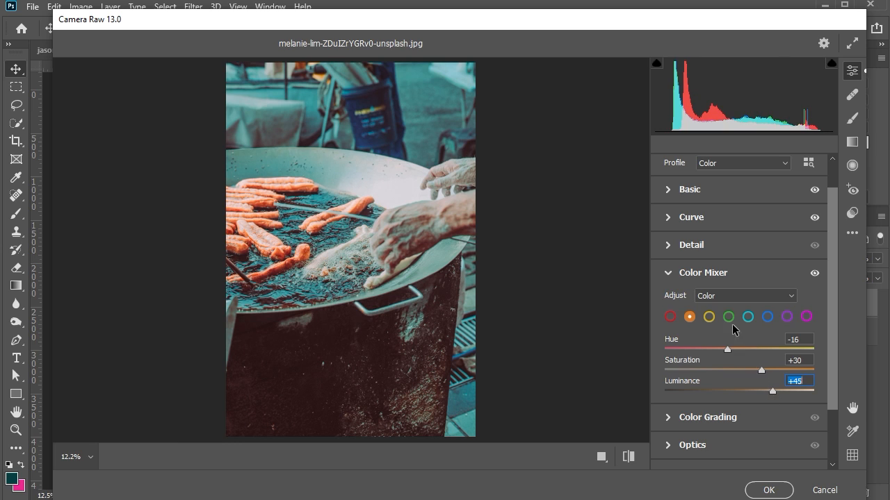
Set the yellows to Hue +53, Saturation -53 and Luminance +6 in the Color Mixer
{"action": "left_click", "coordinate": [709, 317]}
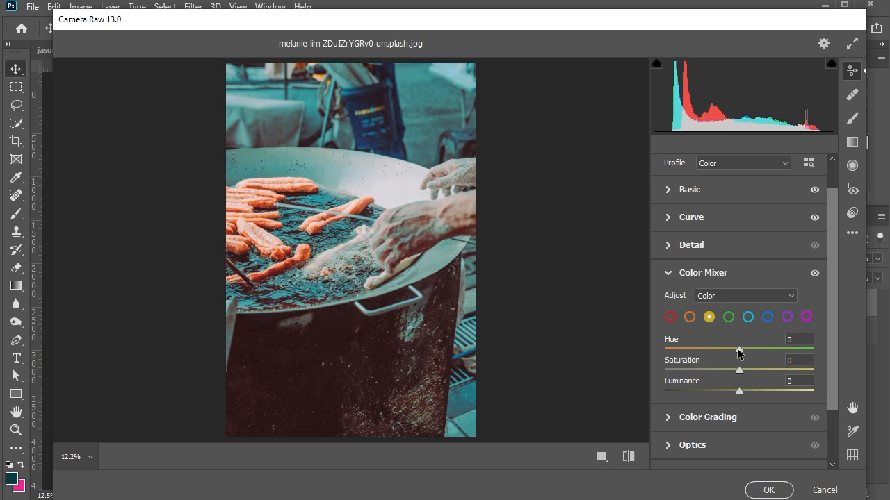
{"action": "left_click_drag", "start_coordinate": [738, 350], "coordinate": [772, 352]}
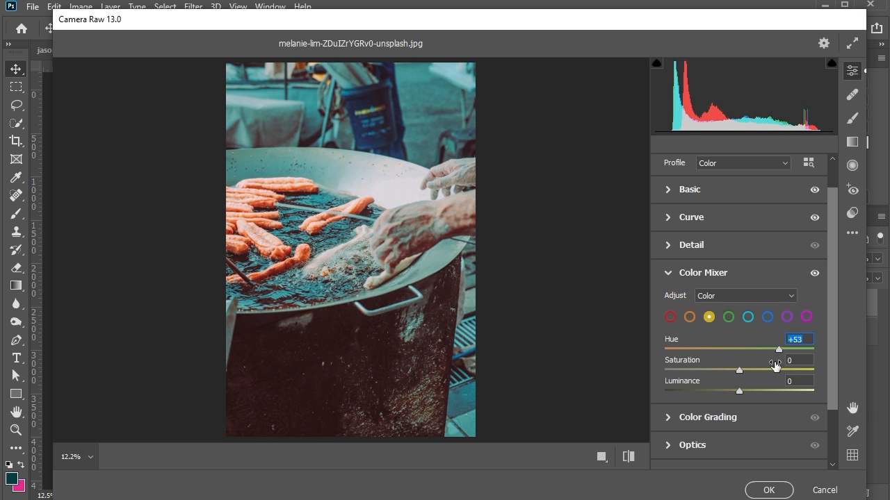
{"action": "left_click_drag", "start_coordinate": [742, 369], "coordinate": [699, 369]}
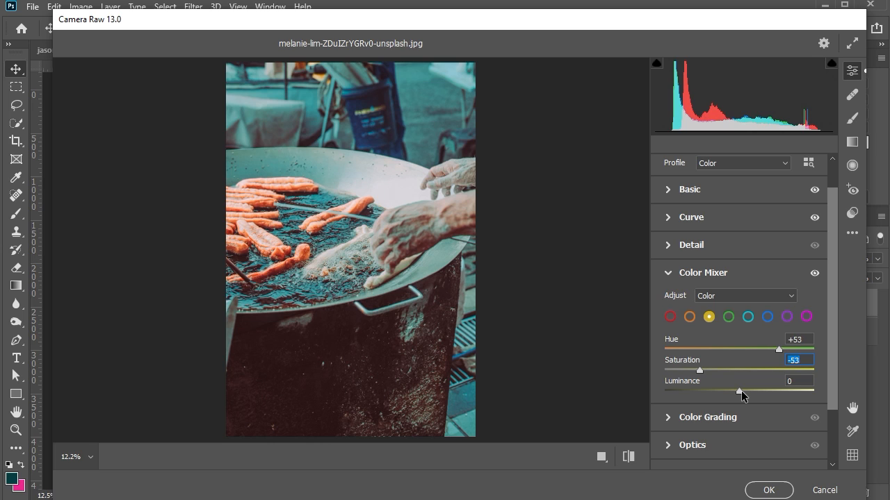
{"action": "left_click_drag", "start_coordinate": [741, 390], "coordinate": [745, 390]}
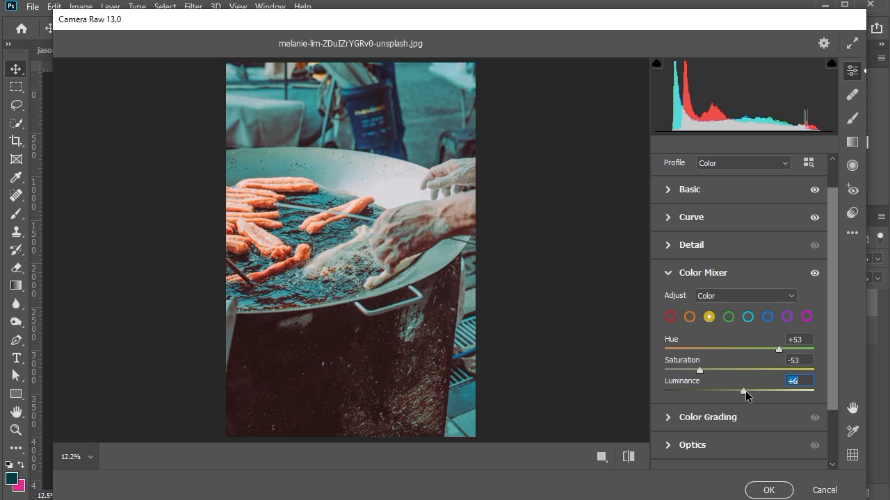
{"action": "key", "text": "Up"}
{"action": "key", "text": "Down"}
Set the greens to Hue +42, Saturation -15 and Luminance -58 in the Color Mixer
{"action": "left_click", "coordinate": [731, 321]}
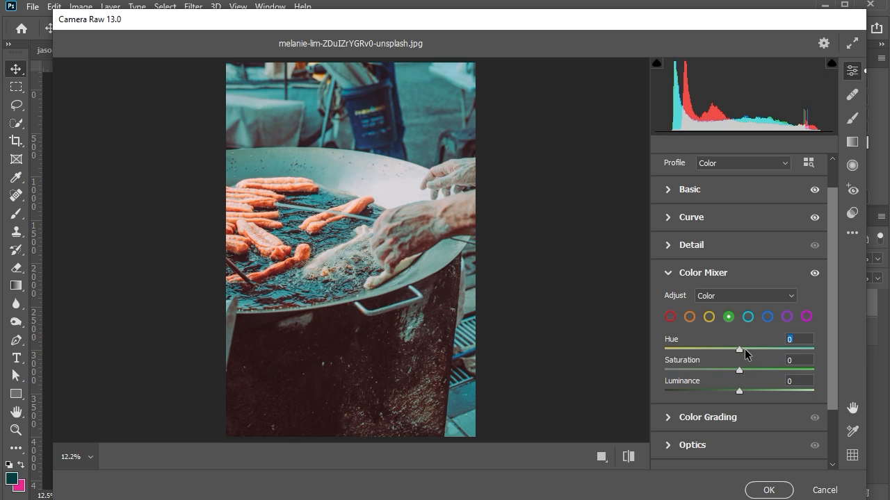
{"action": "left_click_drag", "start_coordinate": [740, 356], "coordinate": [770, 349]}
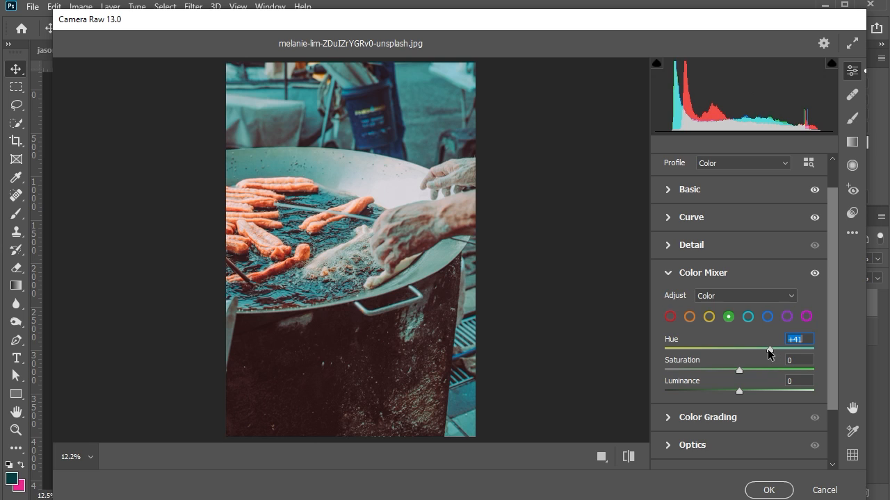
{"action": "left_click_drag", "start_coordinate": [768, 348], "coordinate": [769, 352]}
{"action": "left_click_drag", "start_coordinate": [741, 375], "coordinate": [729, 374]}
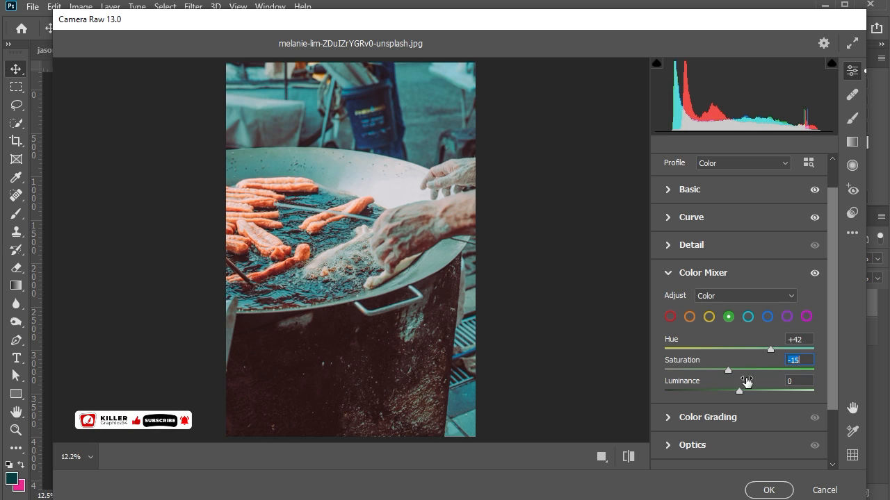
{"action": "left_click_drag", "start_coordinate": [738, 392], "coordinate": [686, 388]}
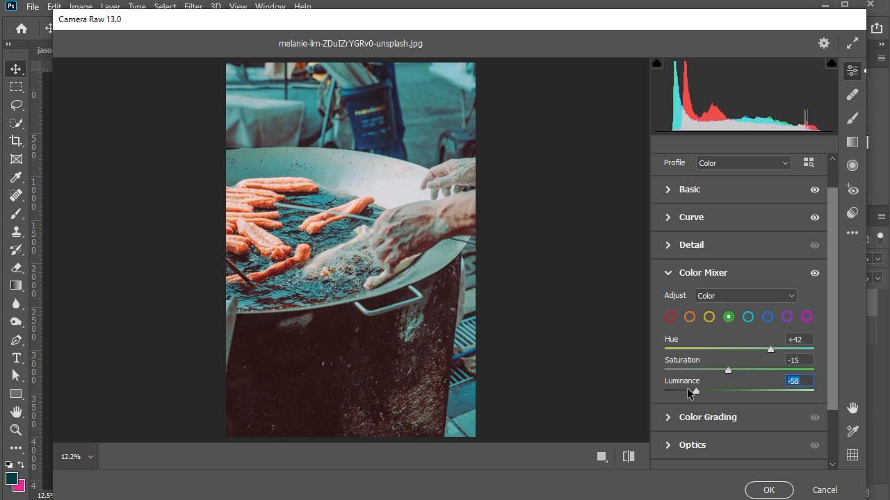
Set the aquas to Hue +20, Saturation -35 and Luminance +10 in the Color Mixer
{"action": "left_click", "coordinate": [747, 318]}
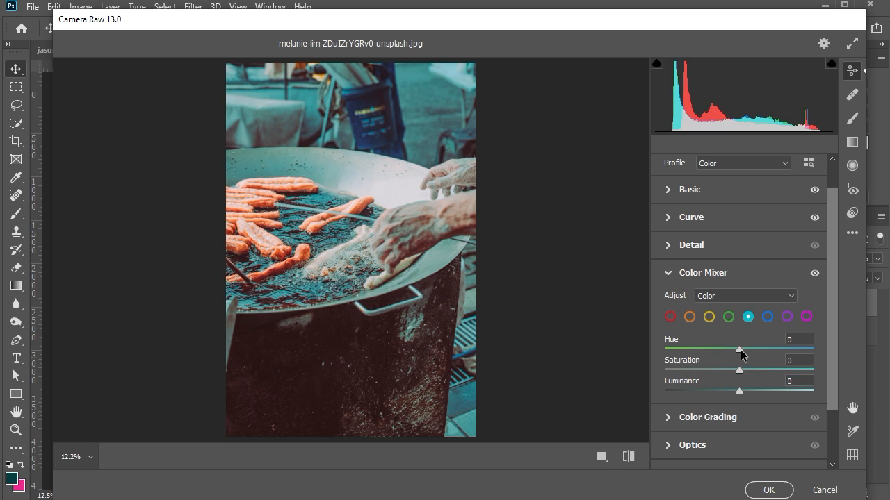
{"action": "left_click_drag", "start_coordinate": [748, 349], "coordinate": [756, 349]}
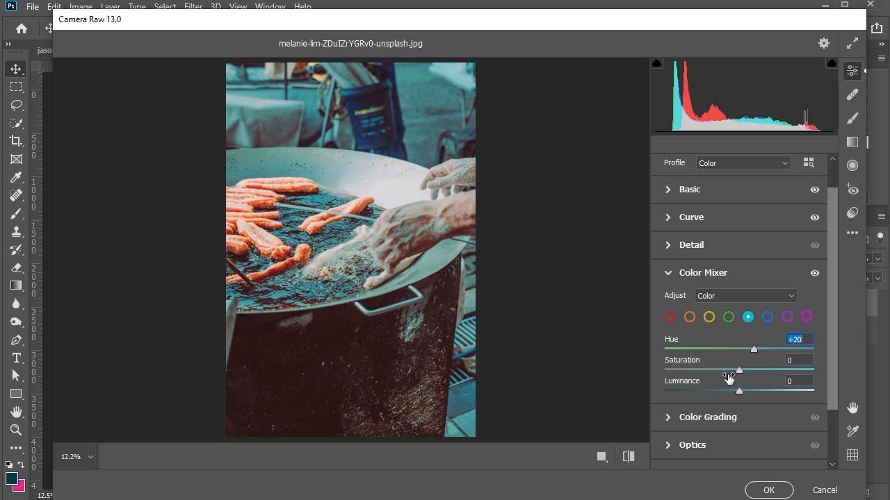
{"action": "left_click_drag", "start_coordinate": [739, 371], "coordinate": [718, 373]}
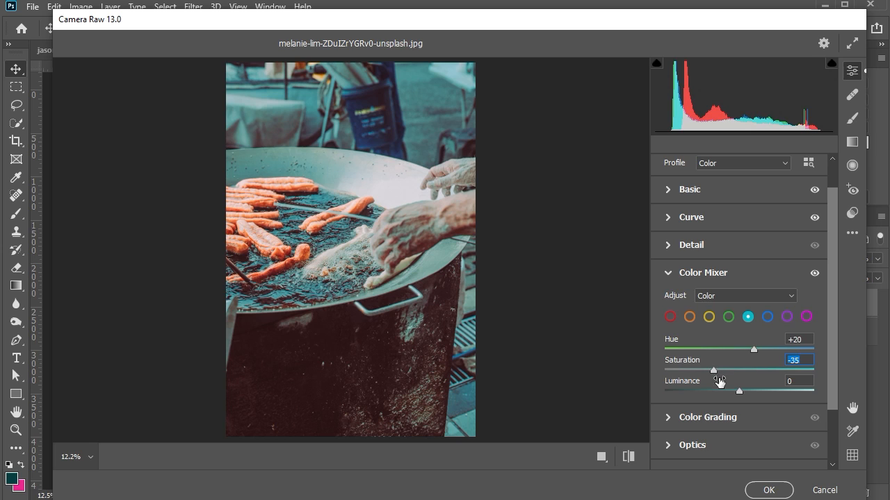
{"action": "left_click_drag", "start_coordinate": [740, 393], "coordinate": [747, 393]}
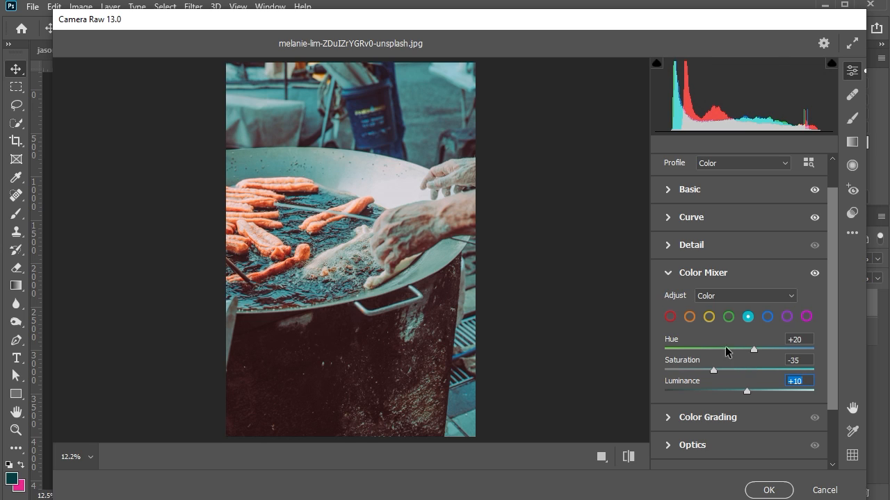
Set the blues to Hue +8 and Luminance +28 in the Color Mixer
{"action": "left_click", "coordinate": [770, 319]}
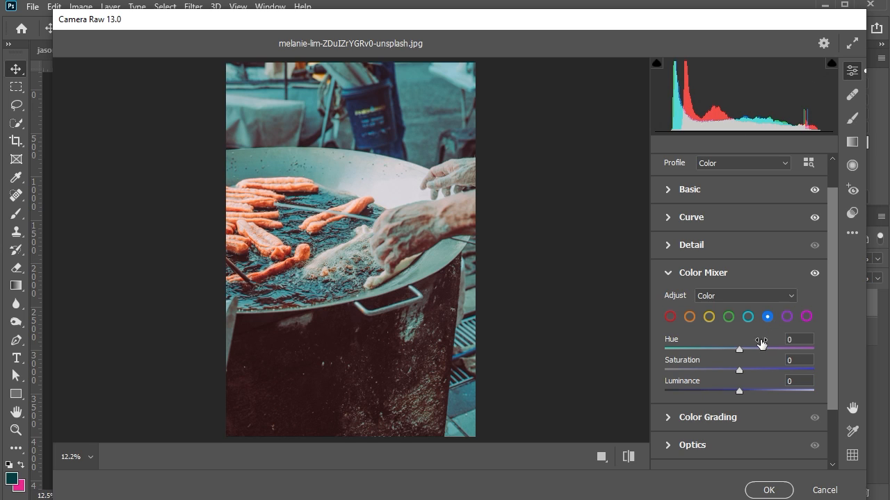
{"action": "mouse_move", "coordinate": [739, 350]}
{"action": "left_mouse_down"}
{"action": "mouse_move", "coordinate": [731, 351]}
{"action": "mouse_move", "coordinate": [755, 349]}
{"action": "left_mouse_up"}
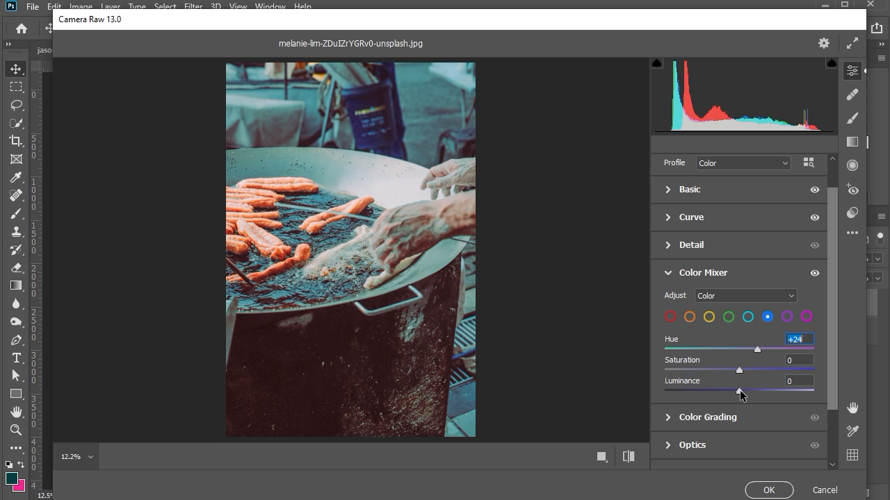
{"action": "left_click_drag", "start_coordinate": [739, 390], "coordinate": [758, 395]}
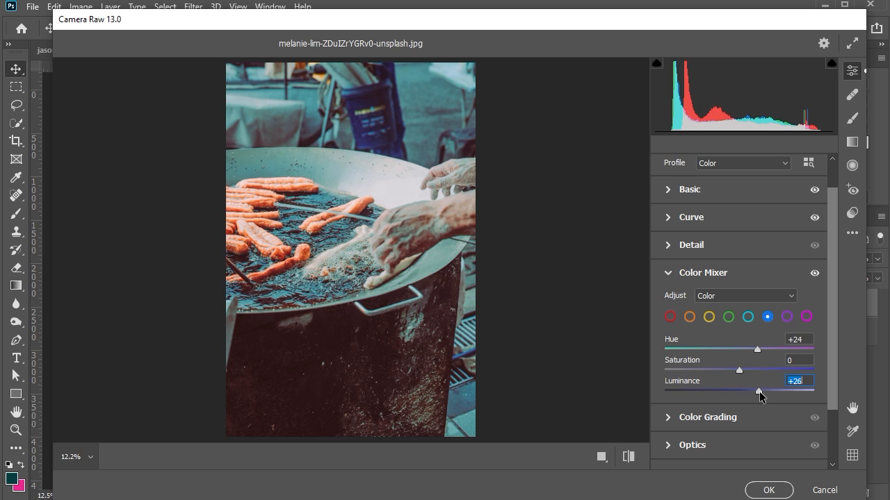
{"action": "left_click_drag", "start_coordinate": [759, 393], "coordinate": [758, 394]}
{"action": "left_click_drag", "start_coordinate": [756, 345], "coordinate": [746, 353]}
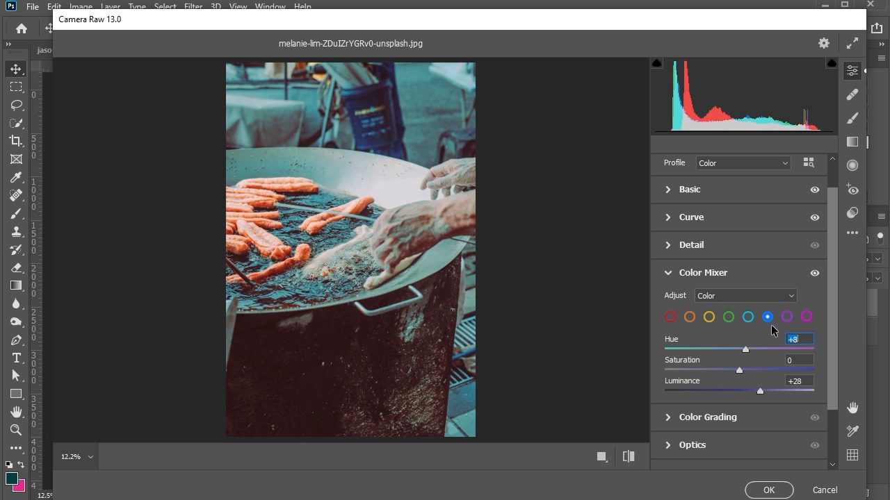
In the Color Mixer, set the purples to Hue +10 and Luminance -14, and raise the hue of the magentas
{"action": "left_click", "coordinate": [787, 317]}
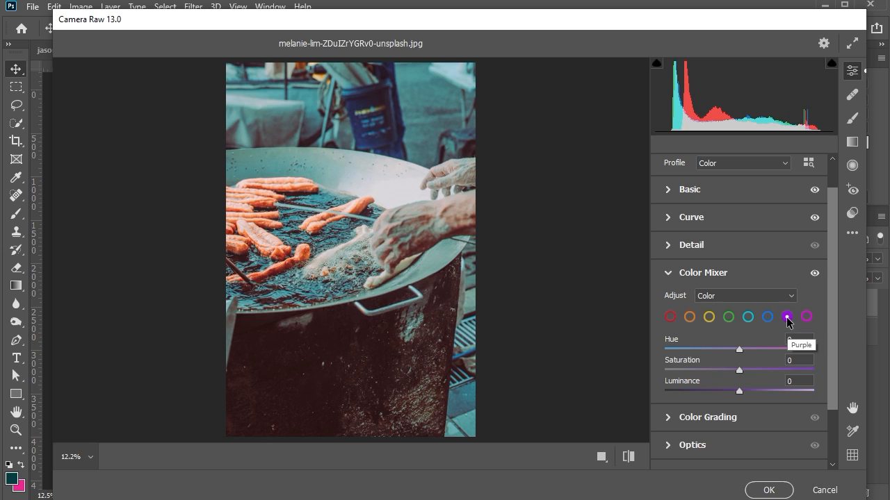
{"action": "left_click_drag", "start_coordinate": [741, 345], "coordinate": [749, 346]}
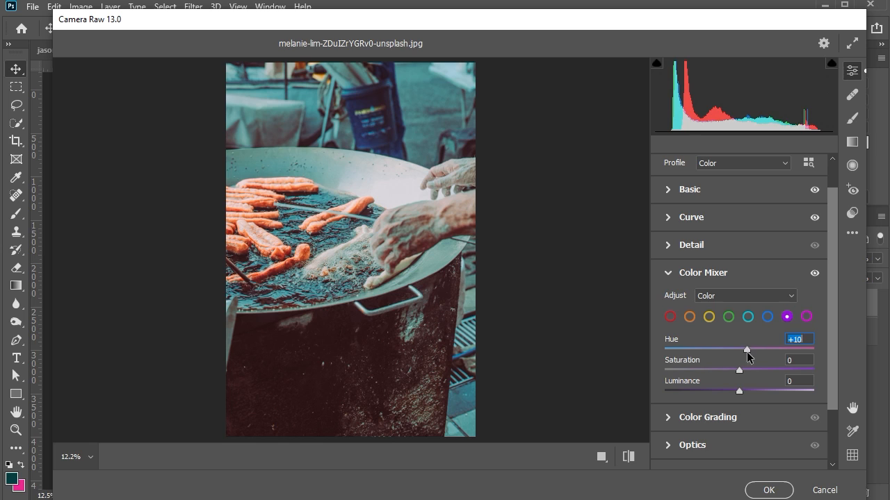
{"action": "left_click", "coordinate": [737, 392]}
{"action": "left_click_drag", "start_coordinate": [735, 393], "coordinate": [730, 394]}
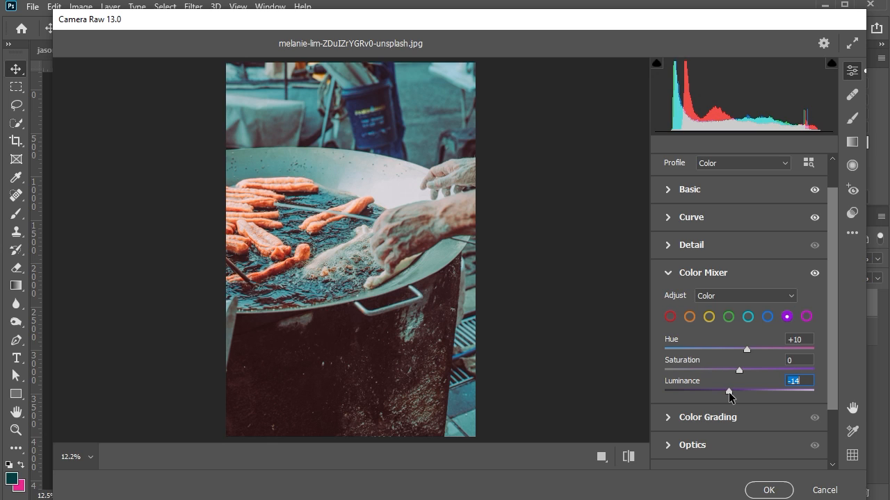
{"action": "left_click", "coordinate": [806, 317]}
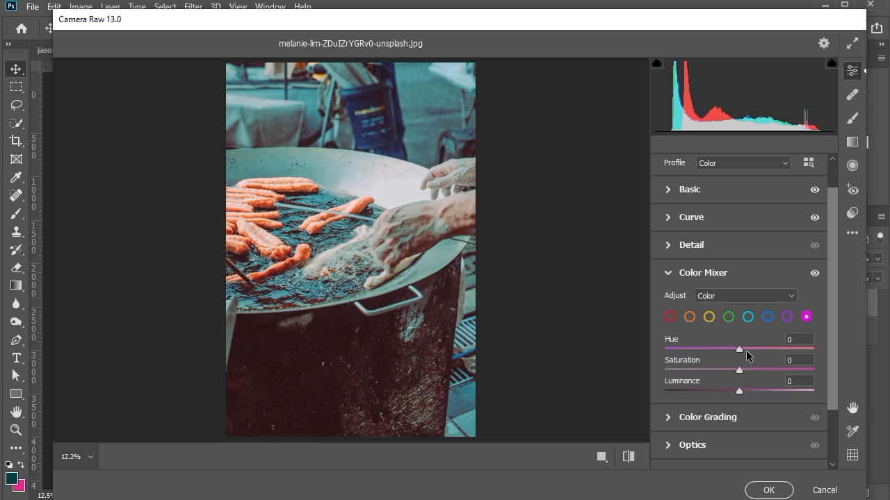
{"action": "left_click_drag", "start_coordinate": [741, 350], "coordinate": [765, 354]}
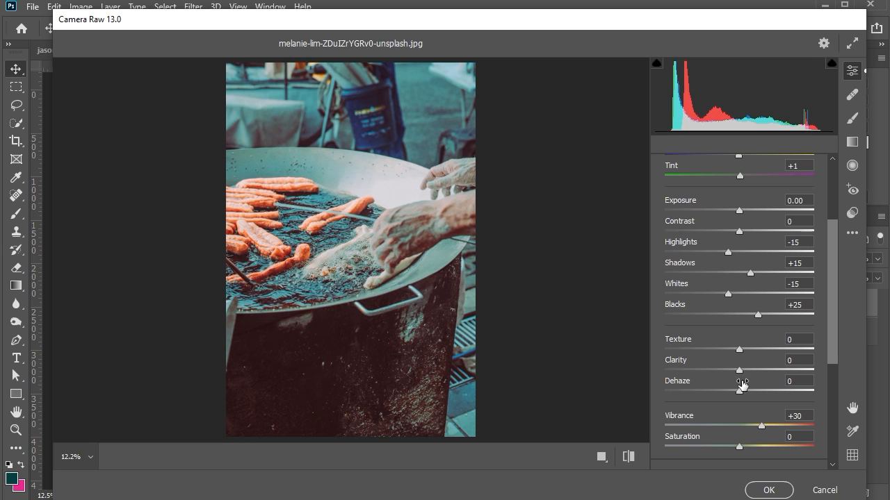
Set Clarity to +35 in the Basic adjustments
{"action": "left_click", "coordinate": [740, 372]}
{"action": "mouse_move", "coordinate": [743, 373]}
{"action": "left_mouse_down"}
{"action": "mouse_move", "coordinate": [776, 372]}
{"action": "mouse_move", "coordinate": [738, 372]}
{"action": "left_mouse_up"}
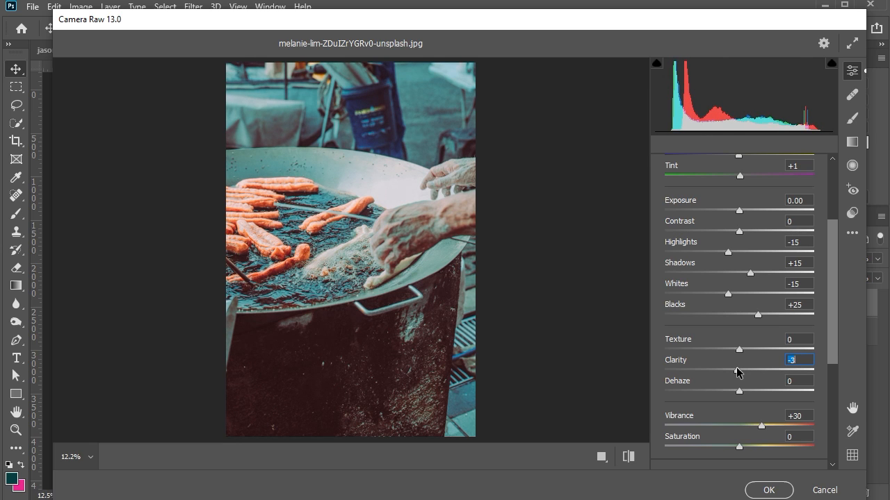
{"action": "left_click_drag", "start_coordinate": [737, 368], "coordinate": [763, 372]}
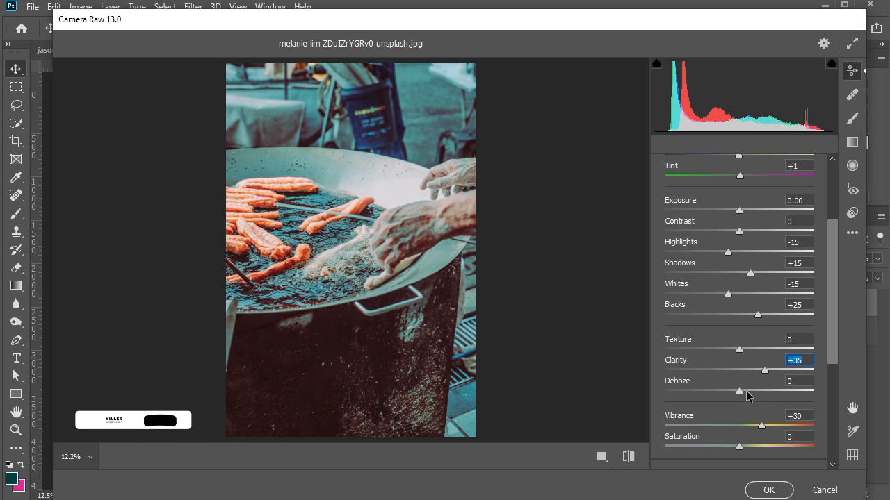
{"action": "scroll", "coordinate": [747, 396], "scroll_direction": "down", "scroll_amount": 5}
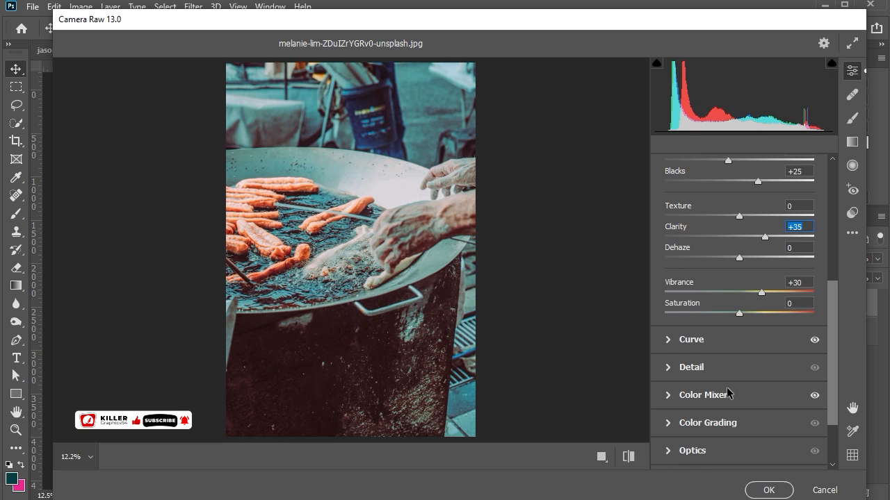
{"action": "scroll", "coordinate": [728, 424], "scroll_direction": "down", "scroll_amount": 2}
{"action": "scroll", "coordinate": [729, 420], "scroll_direction": "down", "scroll_amount": 2}
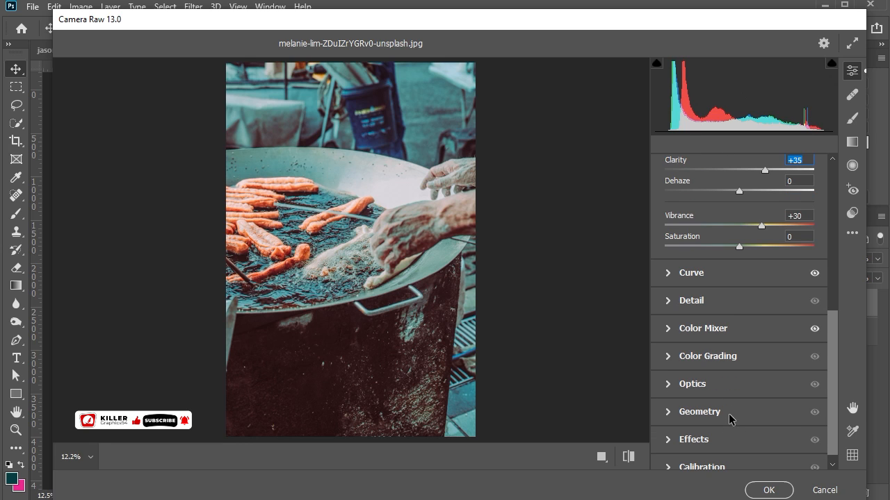
{"action": "left_click", "coordinate": [728, 415]}
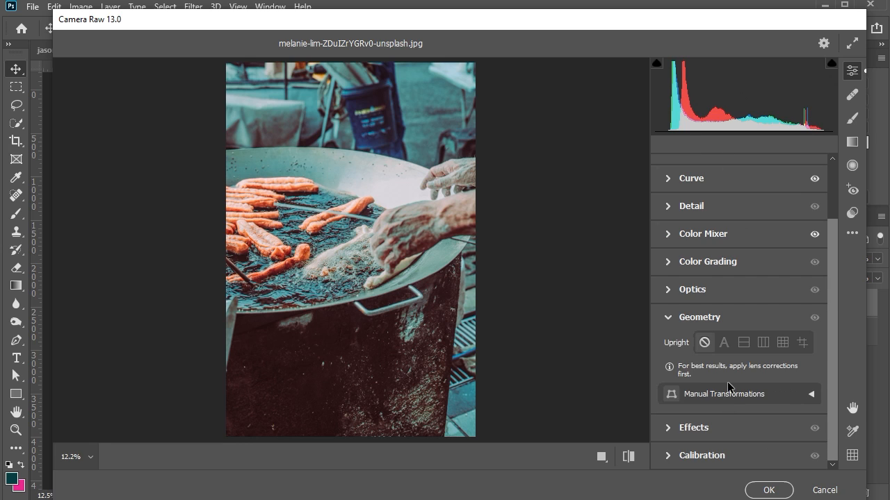
{"action": "left_click", "coordinate": [714, 296]}
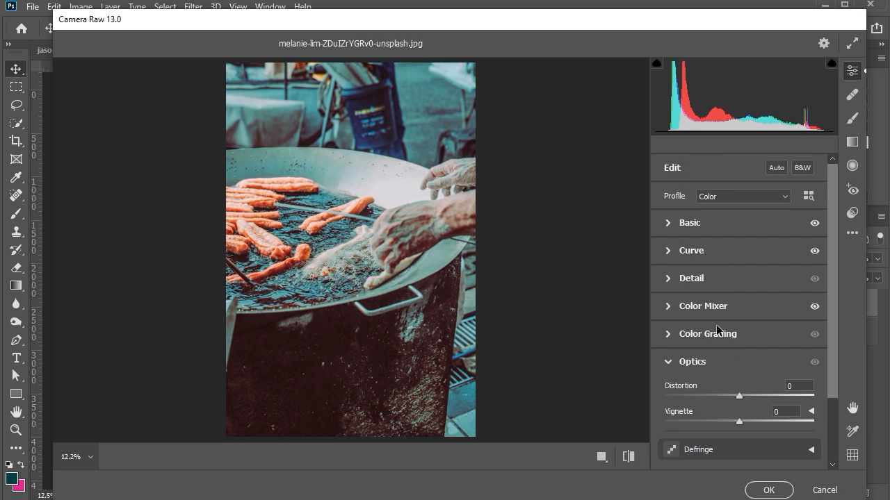
{"action": "scroll", "coordinate": [730, 360], "scroll_direction": "down", "scroll_amount": 5}
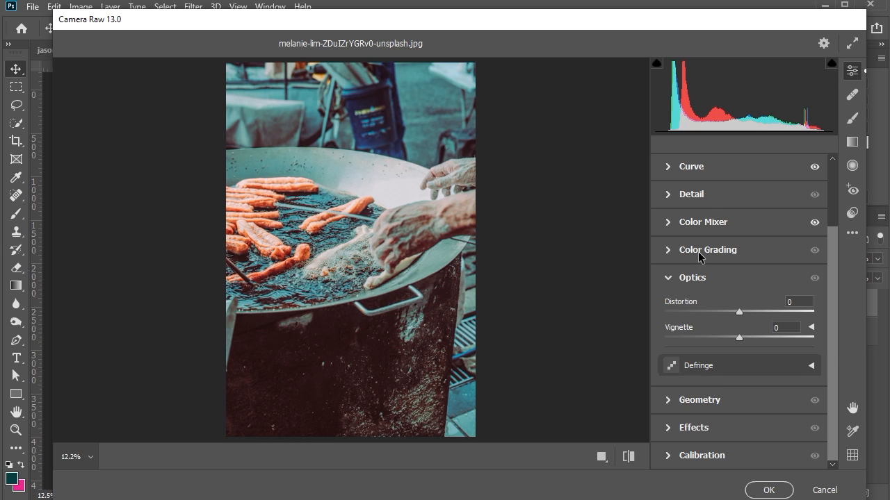
In the Detail adjustments, set Sharpening to 71 and Color Noise Reduction to 20
{"action": "left_click", "coordinate": [712, 198]}
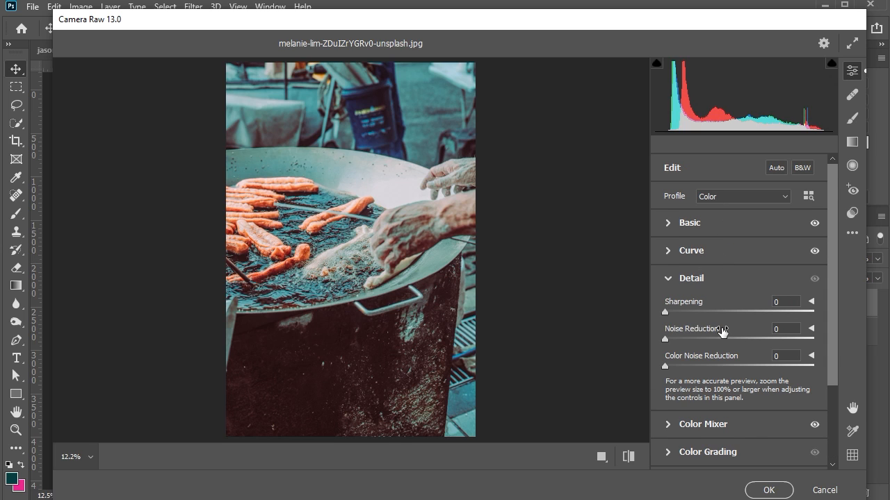
{"action": "left_click_drag", "start_coordinate": [666, 313], "coordinate": [736, 314]}
{"action": "left_click", "coordinate": [669, 368]}
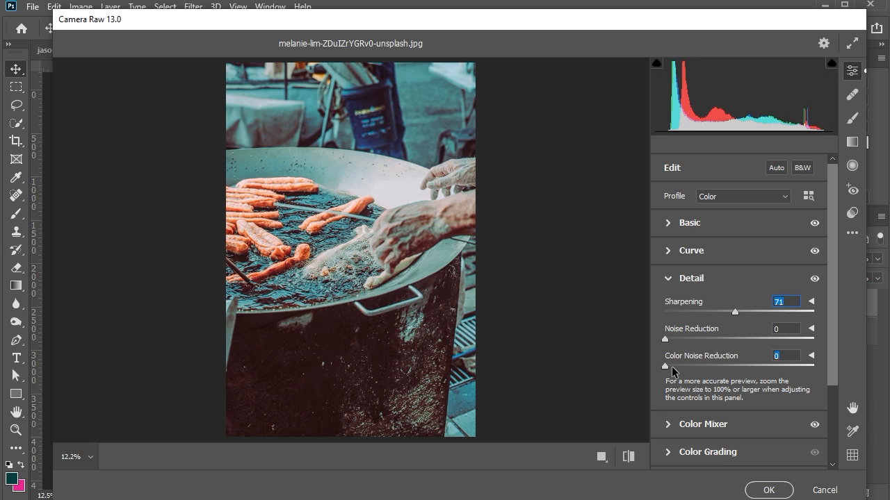
{"action": "left_click_drag", "start_coordinate": [672, 372], "coordinate": [696, 369]}
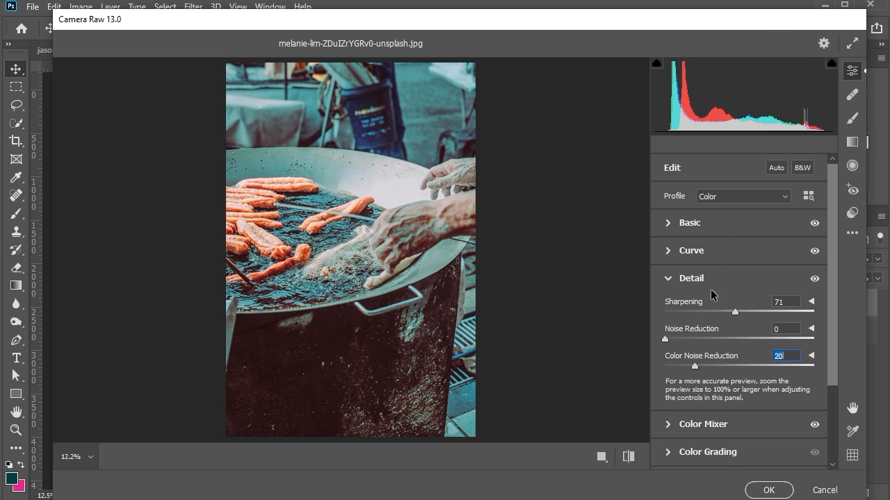
Set the saturation of the aquas to -16 in the Color Mixer
{"action": "scroll", "coordinate": [705, 264], "scroll_direction": "down", "scroll_amount": 2}
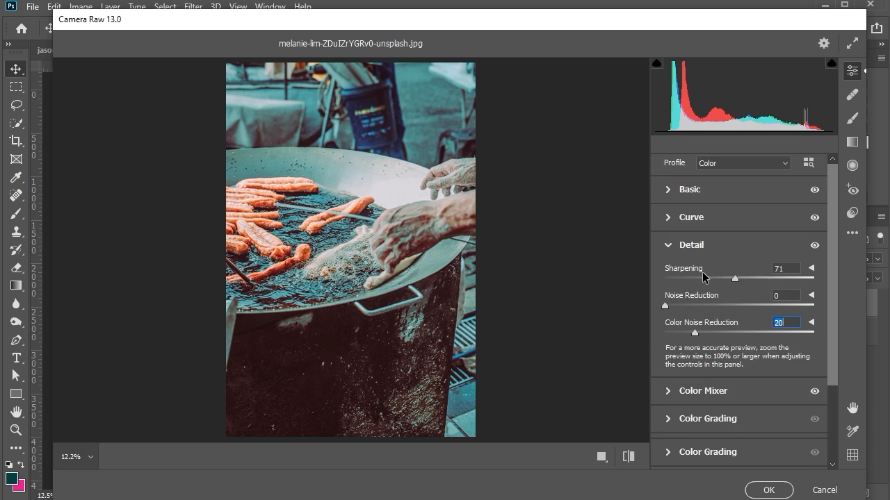
{"action": "left_click", "coordinate": [701, 359]}
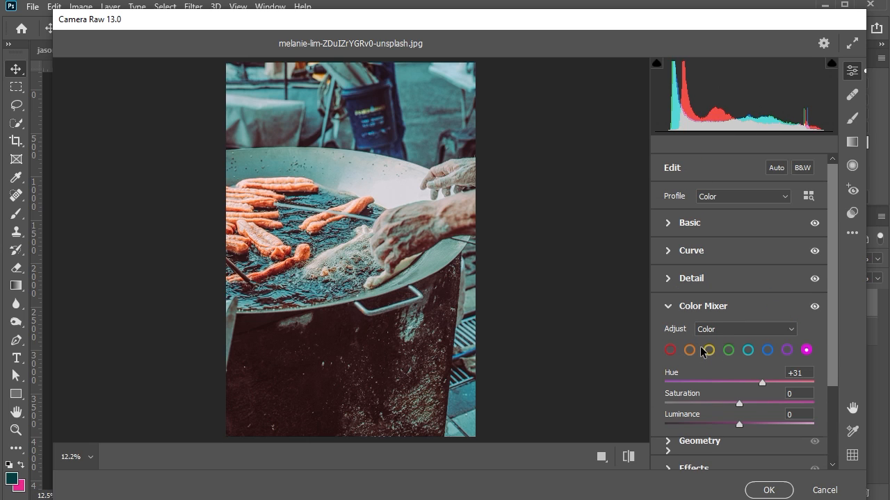
{"action": "left_click", "coordinate": [747, 352]}
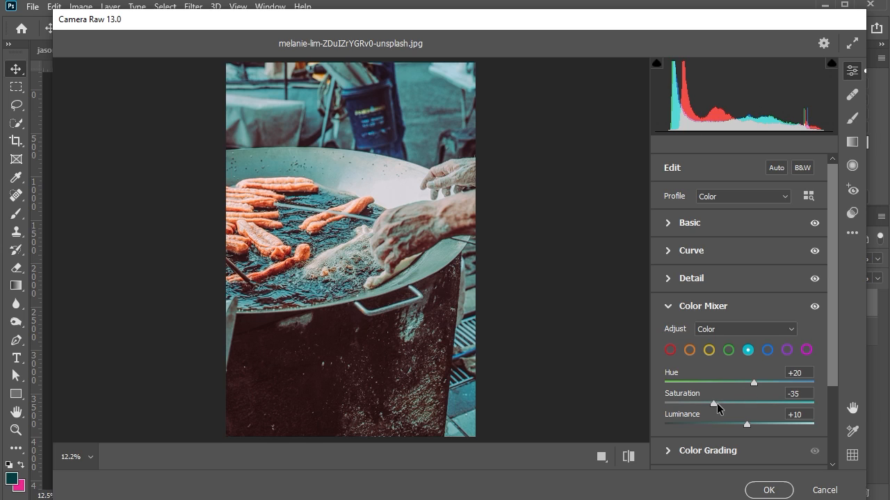
{"action": "left_click_drag", "start_coordinate": [714, 407], "coordinate": [729, 407]}
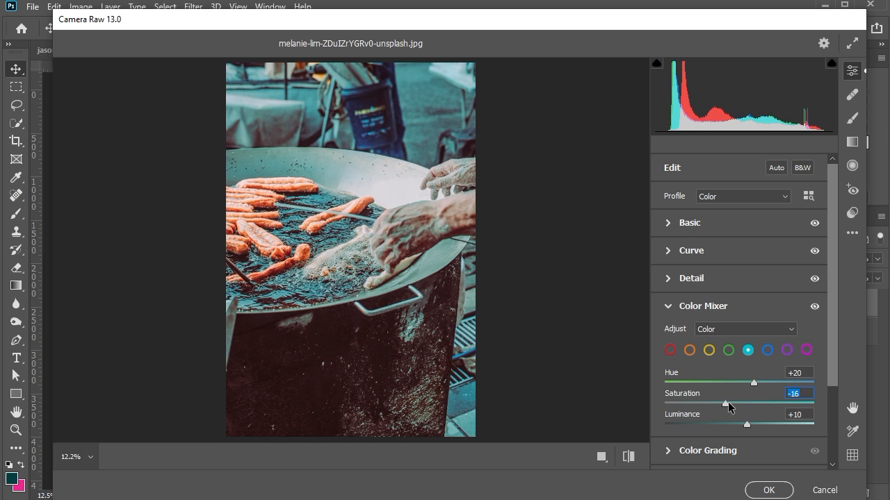
Set the hue of the greens to +50 in the Color Mixer and apply the Camera Raw filter
{"action": "left_click", "coordinate": [728, 350]}
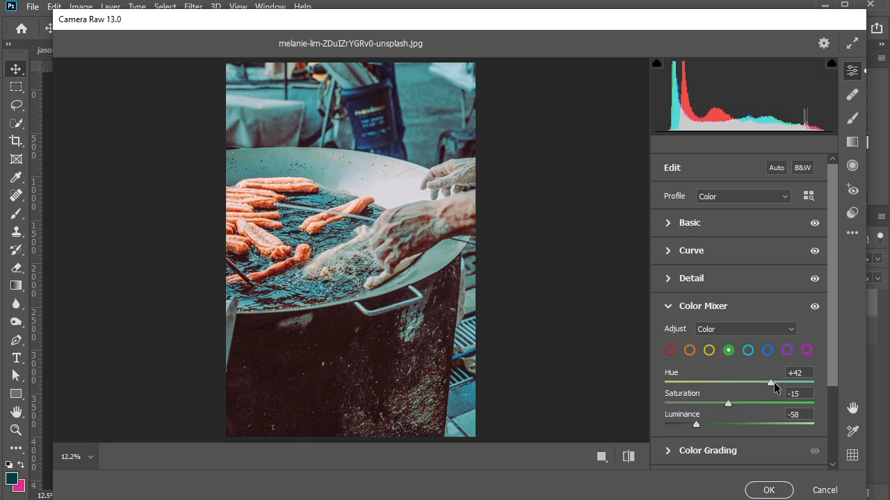
{"action": "left_click_drag", "start_coordinate": [774, 383], "coordinate": [776, 383]}
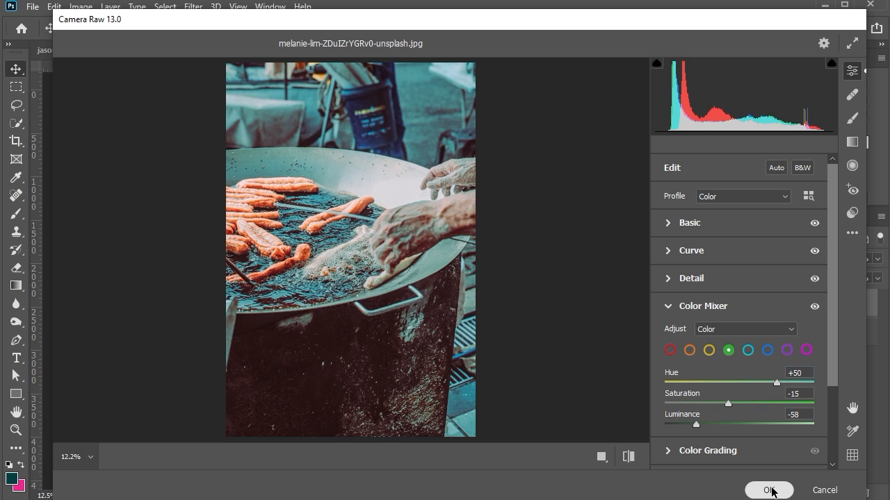
{"action": "left_click", "coordinate": [768, 490]}
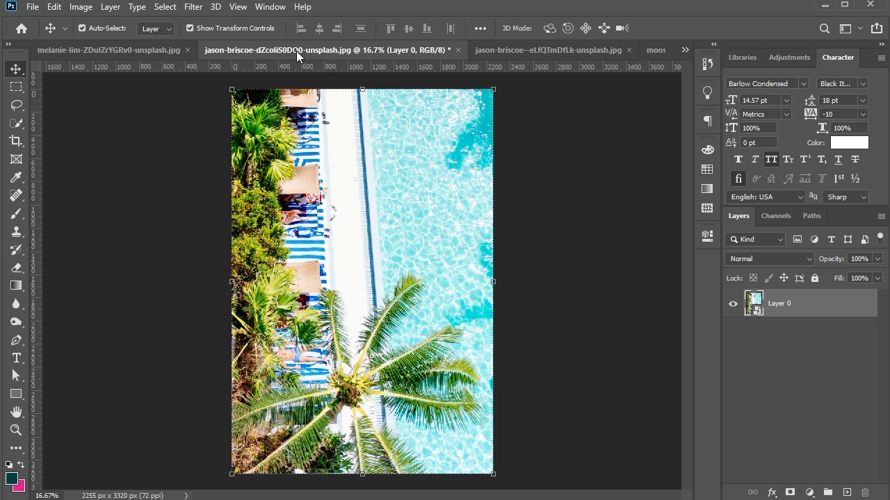
Apply the Camera Raw filter with the copied edit settings pasted onto the overhead photo of the palm tree beside the pool
{"action": "left_click", "coordinate": [193, 7]}
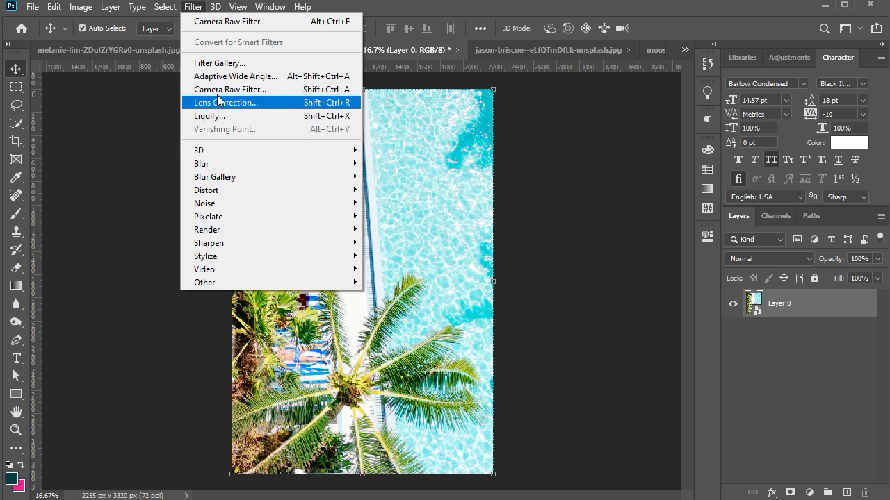
{"action": "left_click", "coordinate": [218, 90]}
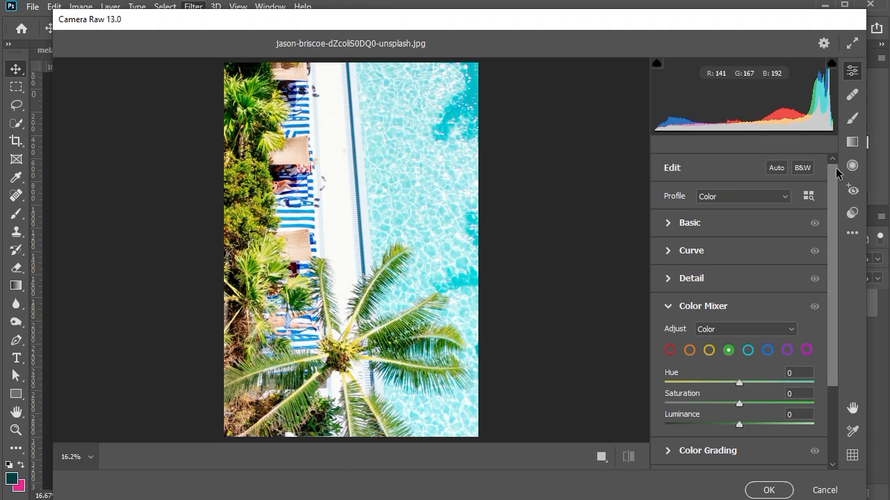
{"action": "left_click", "coordinate": [852, 233]}
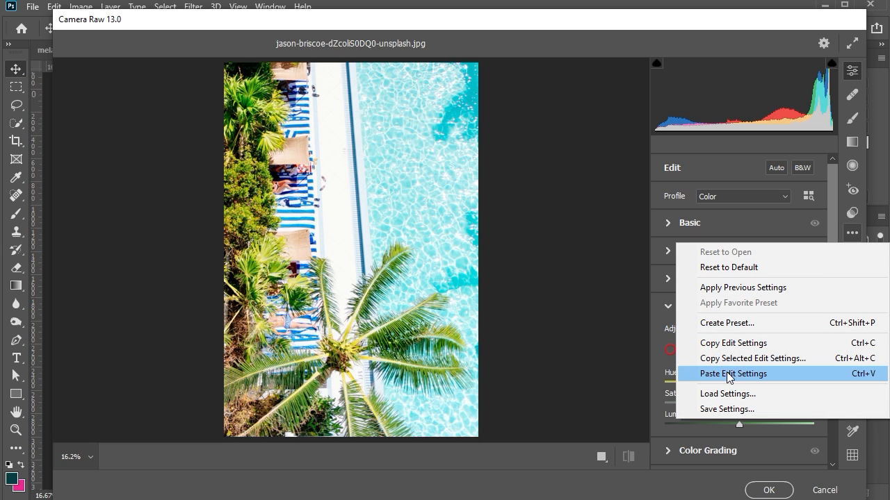
{"action": "left_click", "coordinate": [745, 374]}
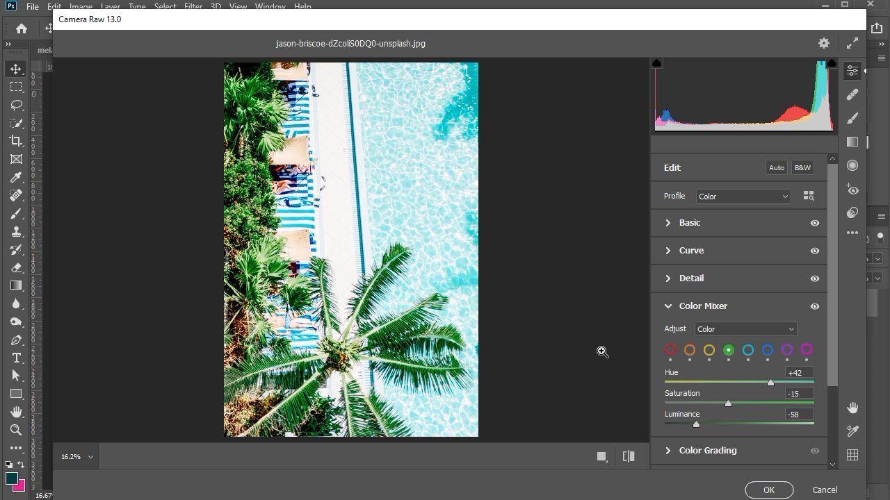
{"action": "left_click", "coordinate": [768, 491]}
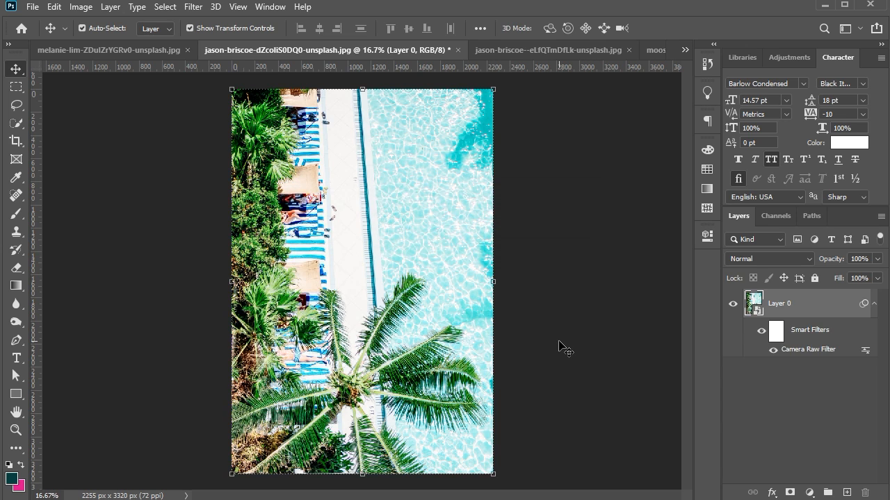
Switch to the photo of the long pool surrounded by palms and apply the Camera Raw filter with the pasted edit settings
{"action": "left_click", "coordinate": [518, 48]}
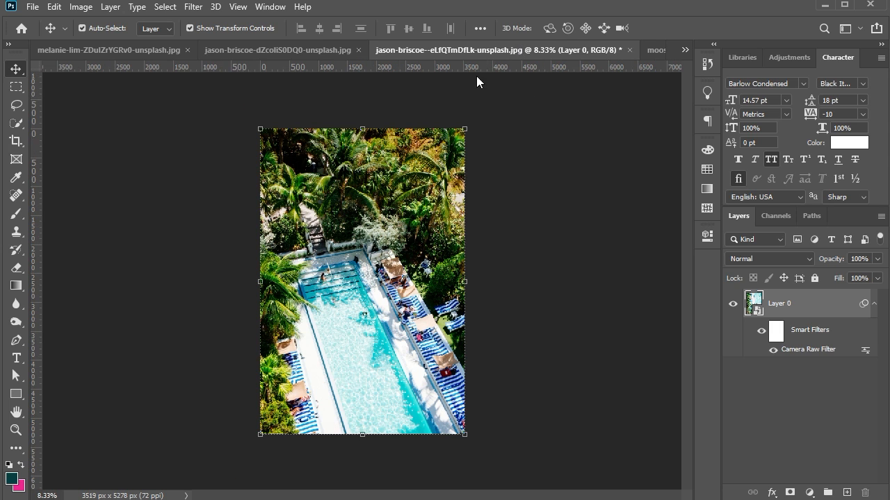
{"action": "left_click", "coordinate": [32, 7]}
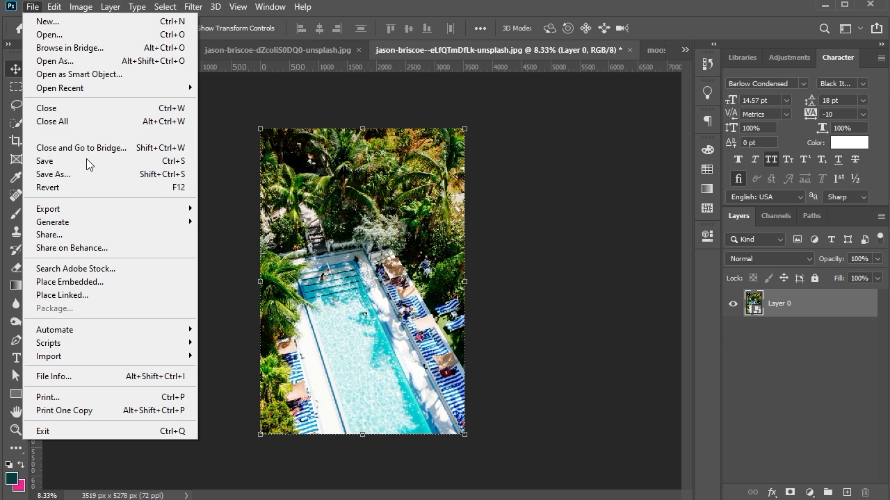
{"action": "left_click", "coordinate": [193, 7]}
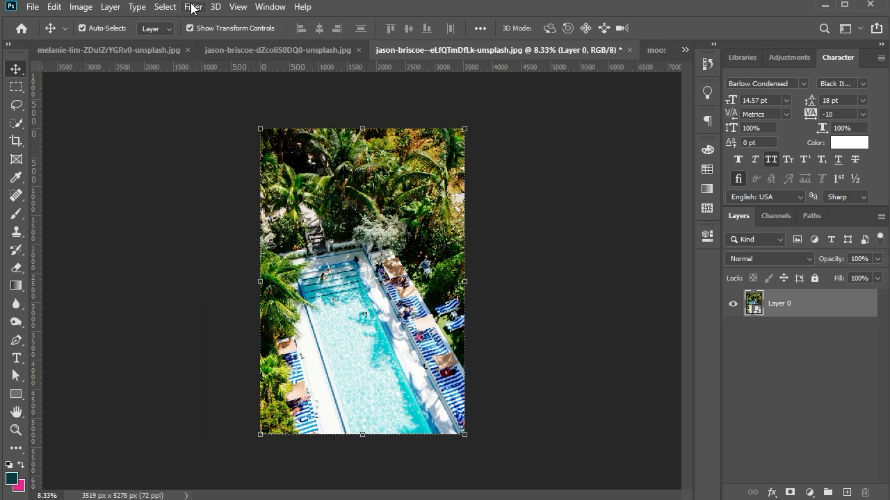
{"action": "left_click", "coordinate": [193, 8]}
{"action": "left_click", "coordinate": [218, 89]}
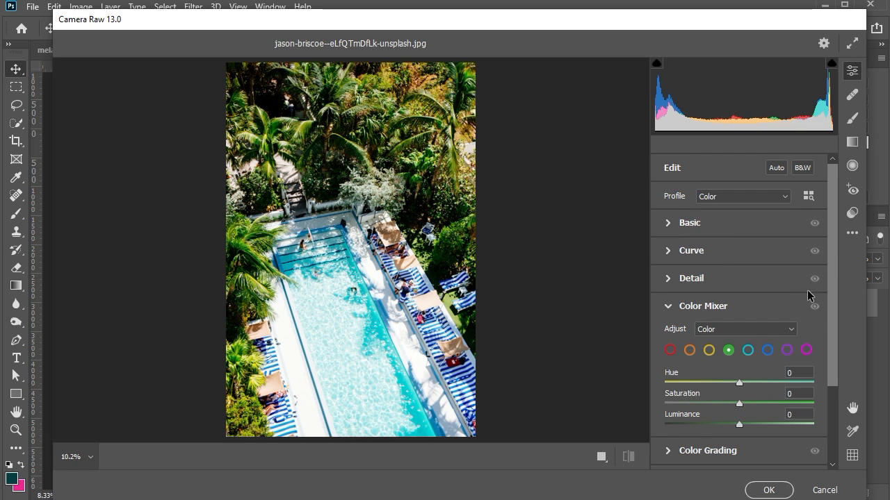
{"action": "left_click", "coordinate": [852, 234]}
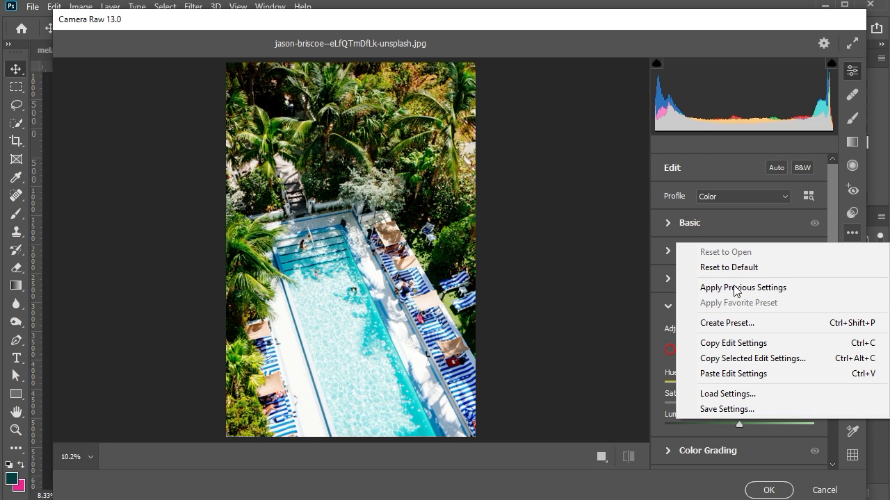
{"action": "key", "text": "ctrl+v"}
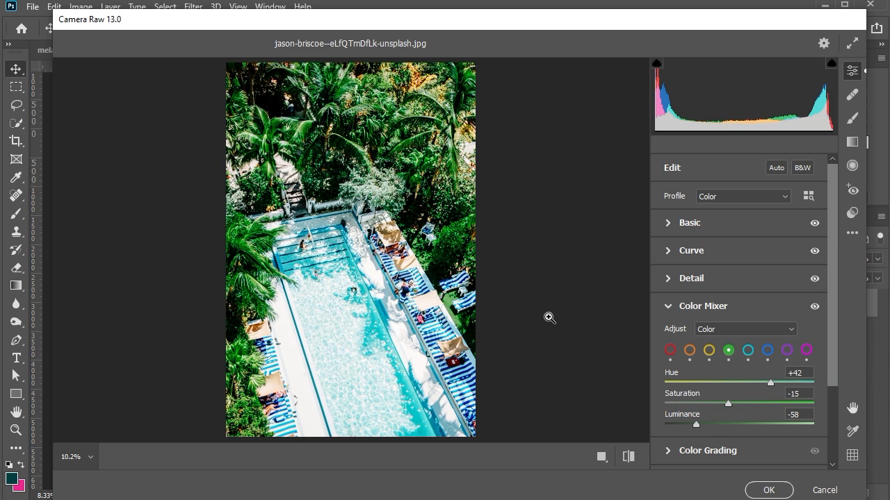
{"action": "left_click", "coordinate": [754, 492]}
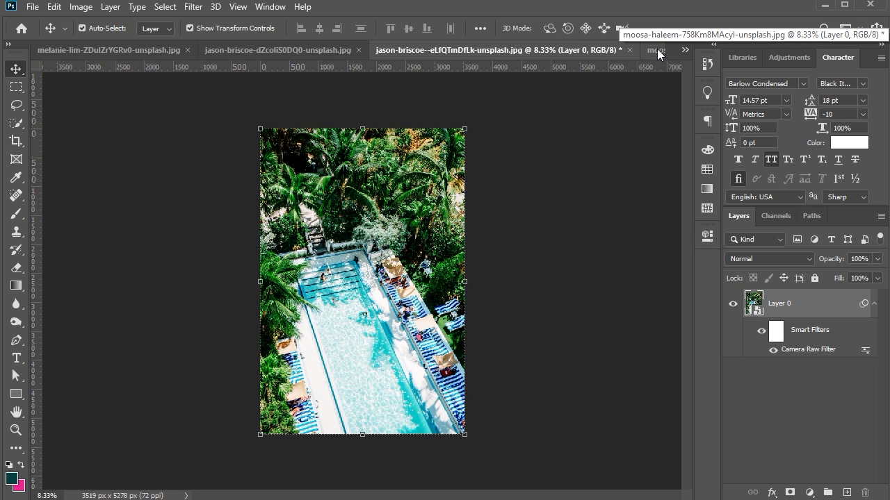
Switch to the tropical beach photo, paste the copied edit settings in the Camera Raw filter and apply it
{"action": "left_click", "coordinate": [657, 48]}
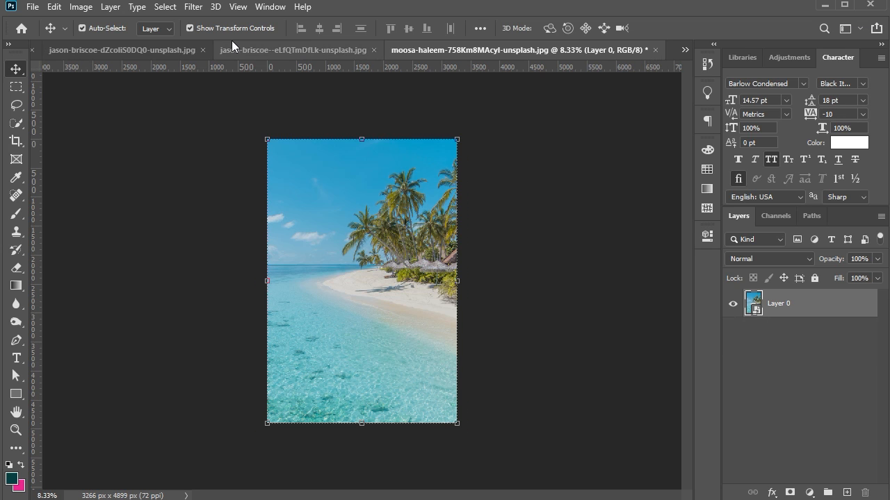
{"action": "left_click", "coordinate": [193, 7]}
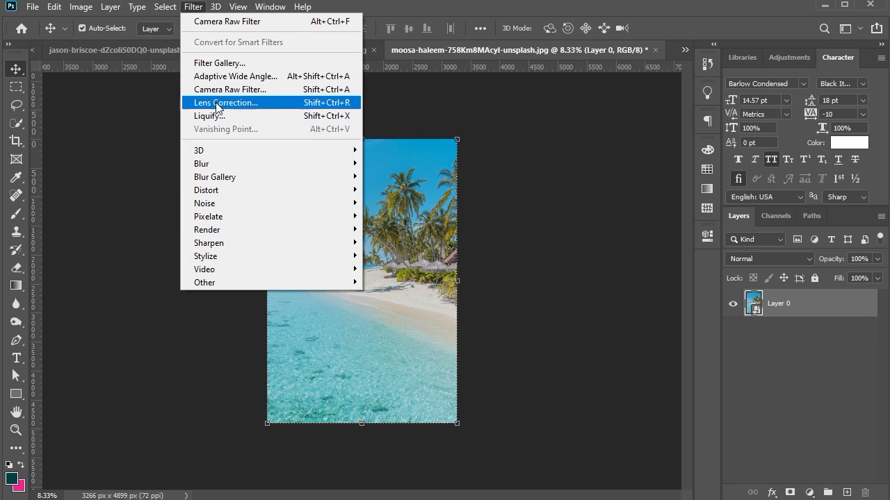
{"action": "left_click", "coordinate": [236, 89]}
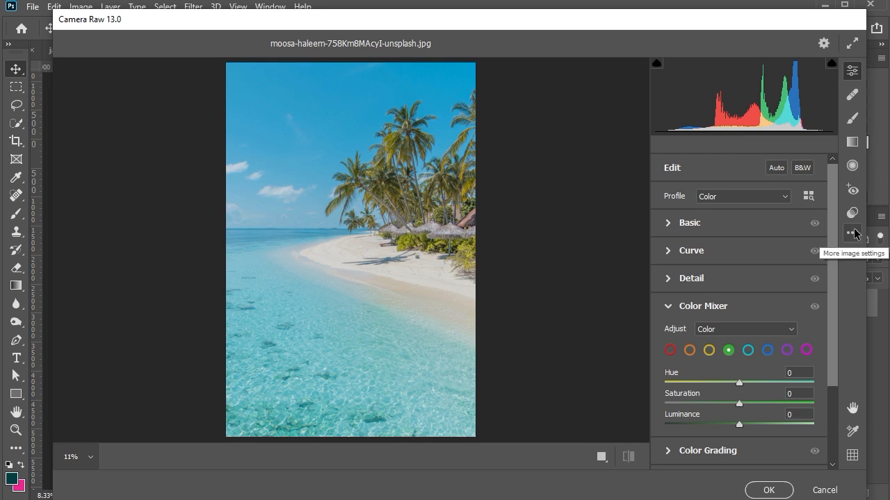
{"action": "left_click", "coordinate": [853, 233]}
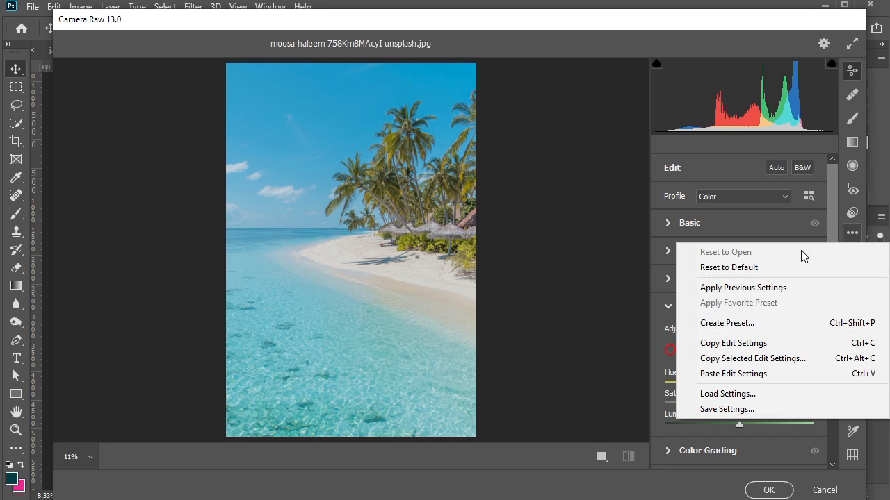
{"action": "left_click", "coordinate": [721, 373]}
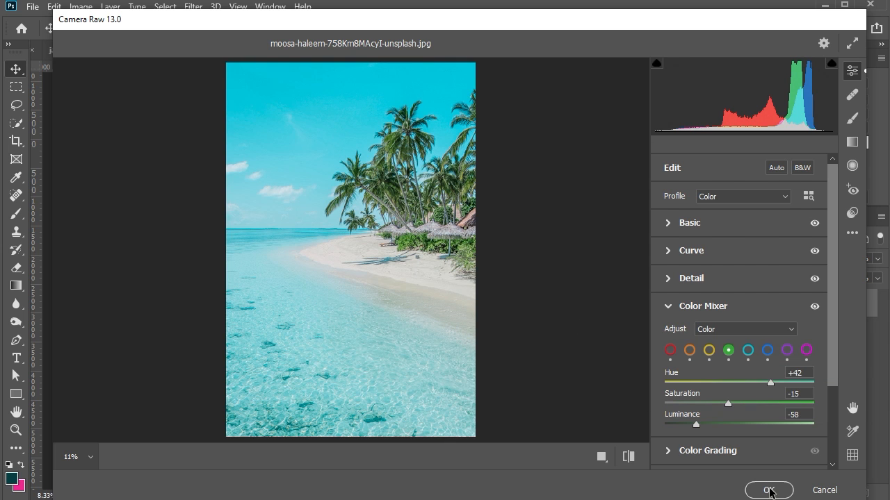
{"action": "left_click", "coordinate": [769, 491]}
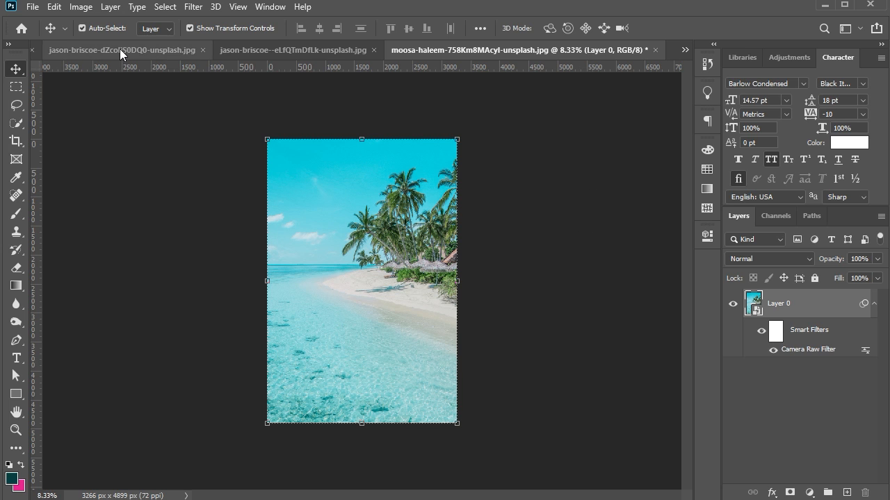
Switch to the watermelon photo, paste the copied edit settings in the Camera Raw filter and apply it
{"action": "key", "text": "ctrl+Tab"}
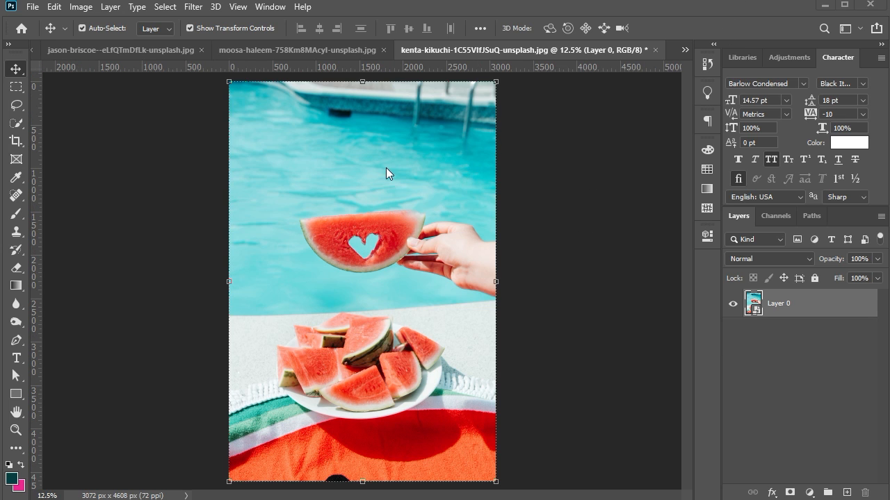
{"action": "left_click", "coordinate": [189, 7]}
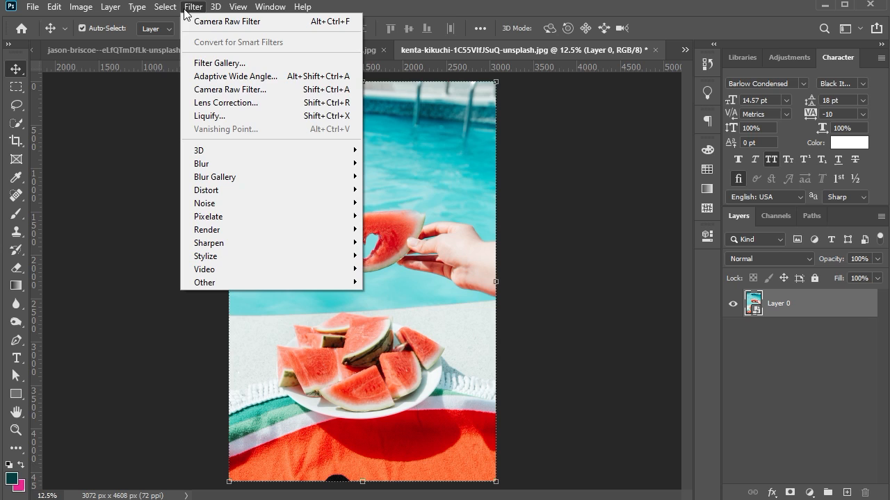
{"action": "left_click", "coordinate": [215, 96]}
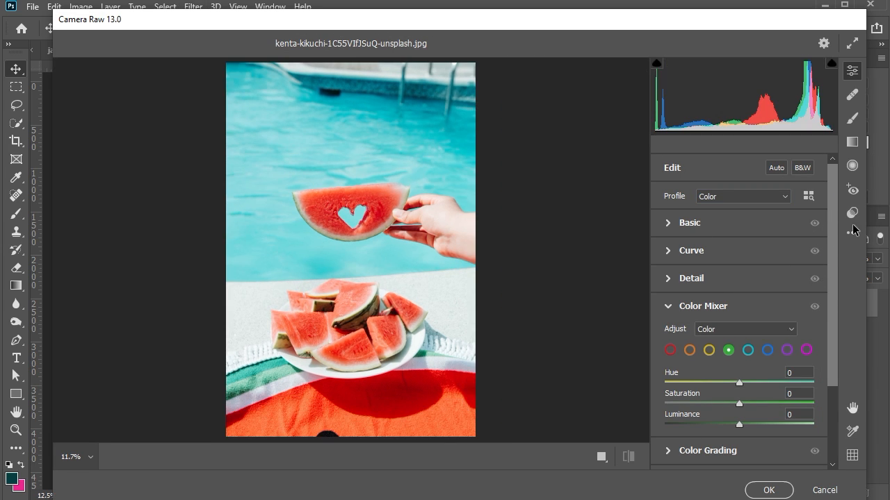
{"action": "left_click", "coordinate": [852, 232]}
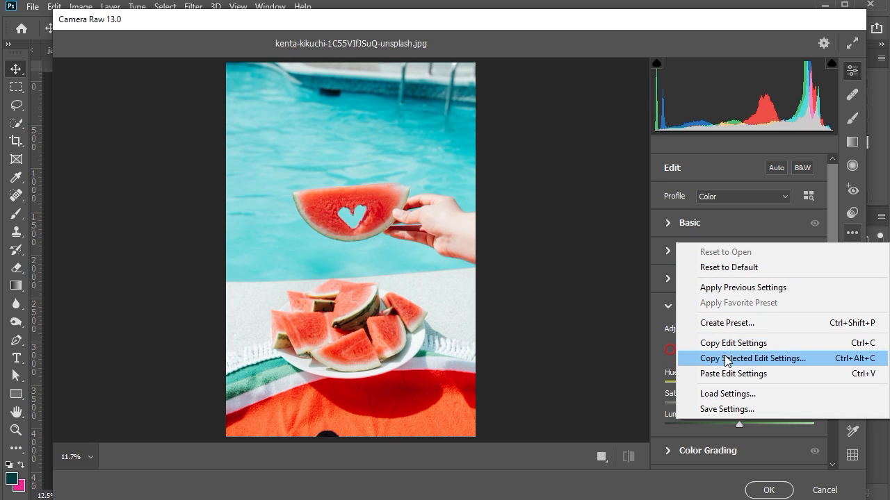
{"action": "left_click", "coordinate": [576, 312]}
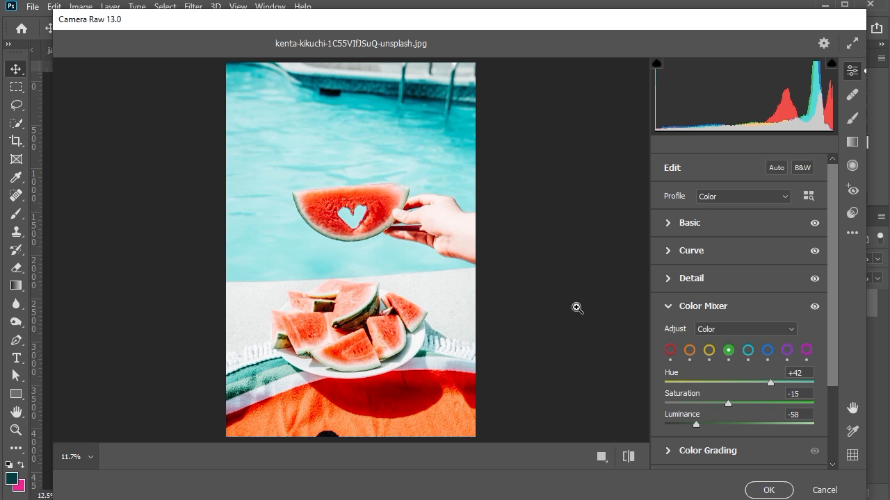
{"action": "left_click", "coordinate": [764, 489]}
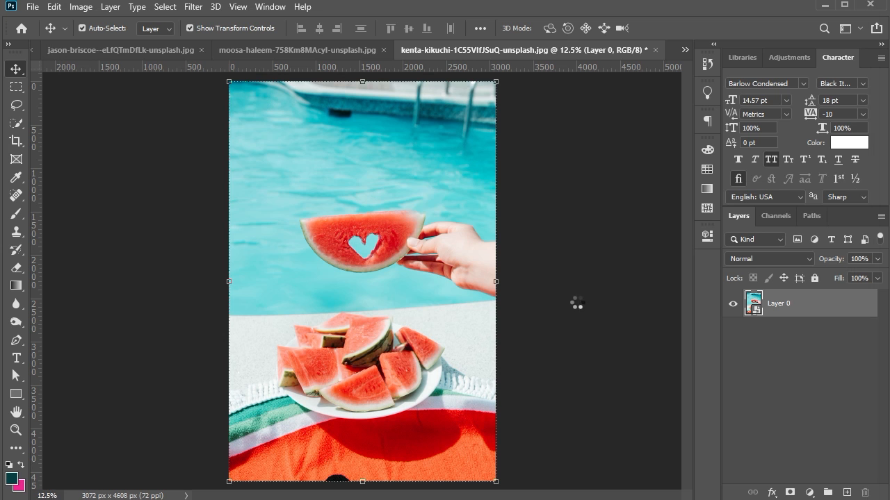